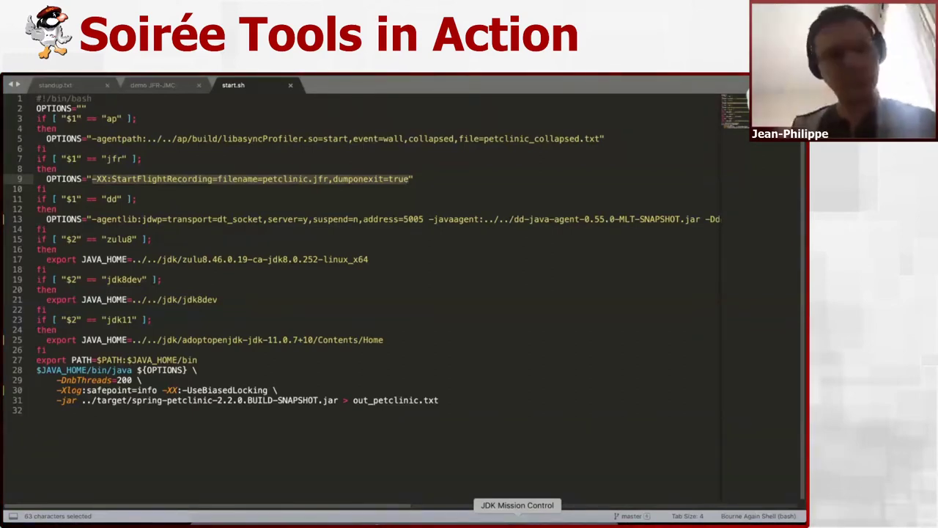
Switch to JDK Mission Control and open the MBean Server console of the -Xms128m JVM
left_click(513, 518)
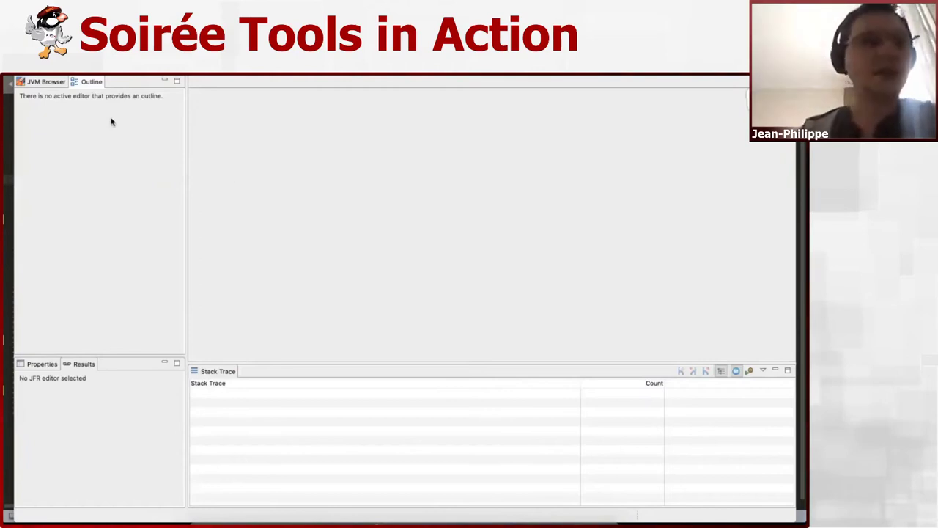
left_click(48, 82)
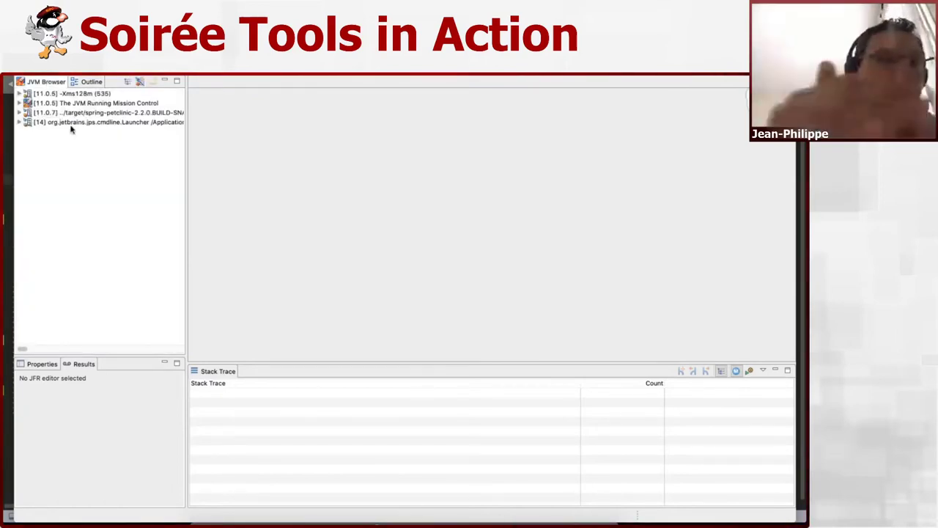
left_click(20, 94)
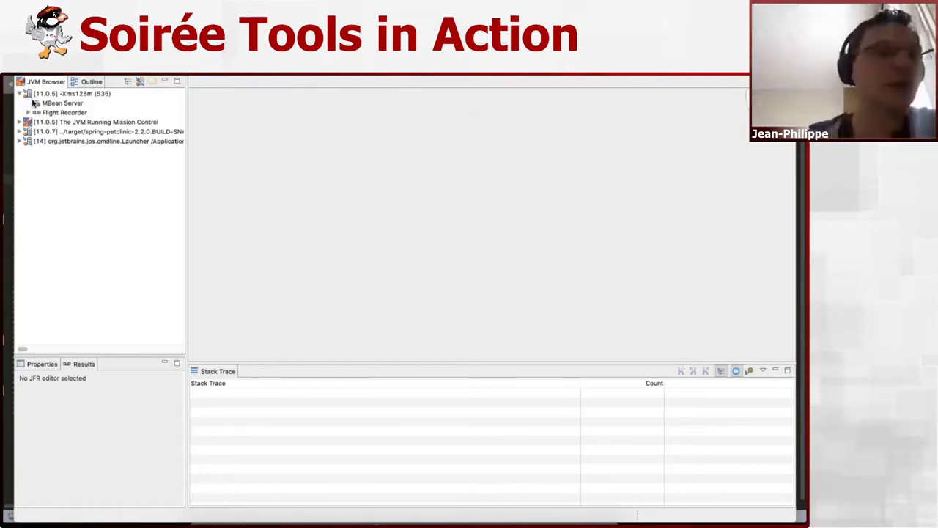
left_click(65, 105)
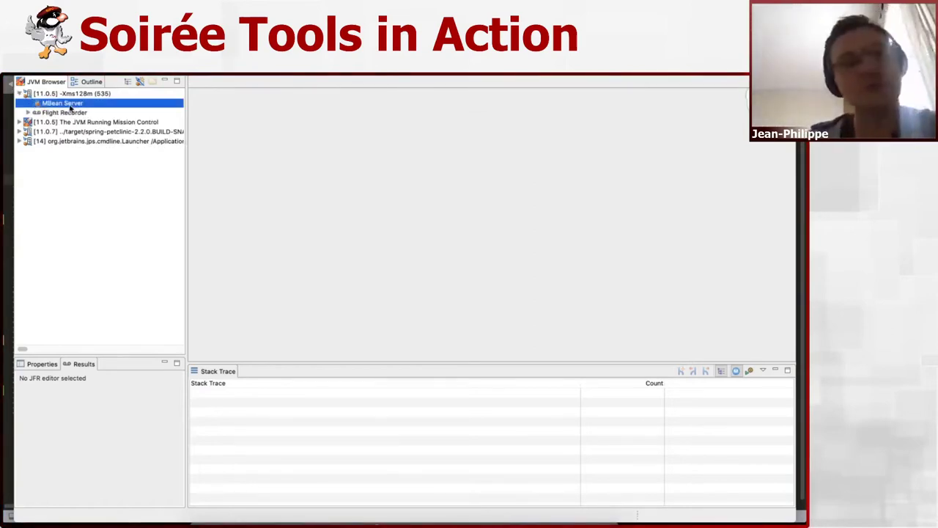
double_click(70, 107)
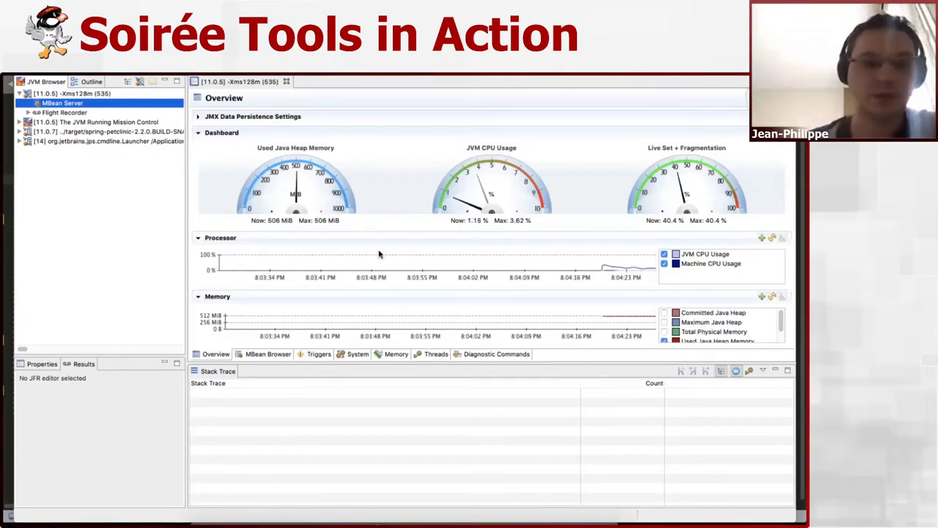
Look through the JVM's MBean attributes and its list of diagnostic commands down to JFR.start
left_click(262, 355)
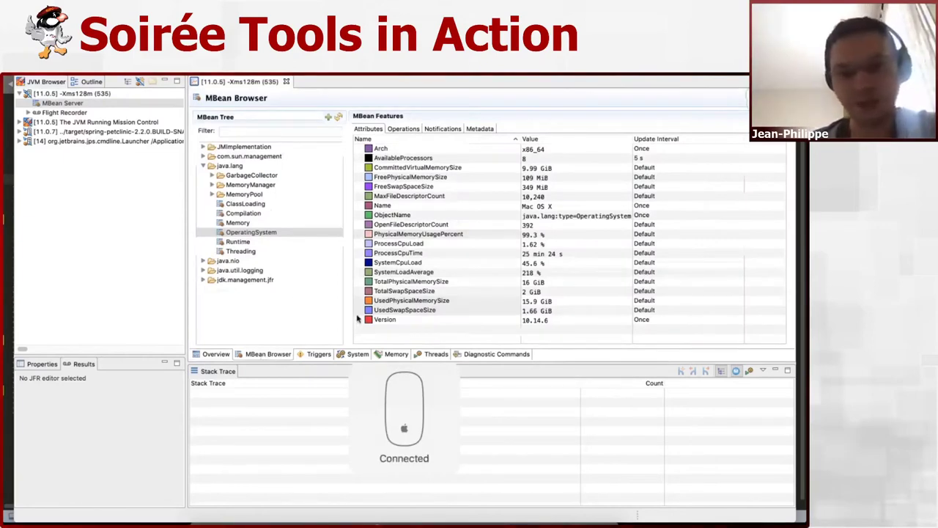
left_click(495, 354)
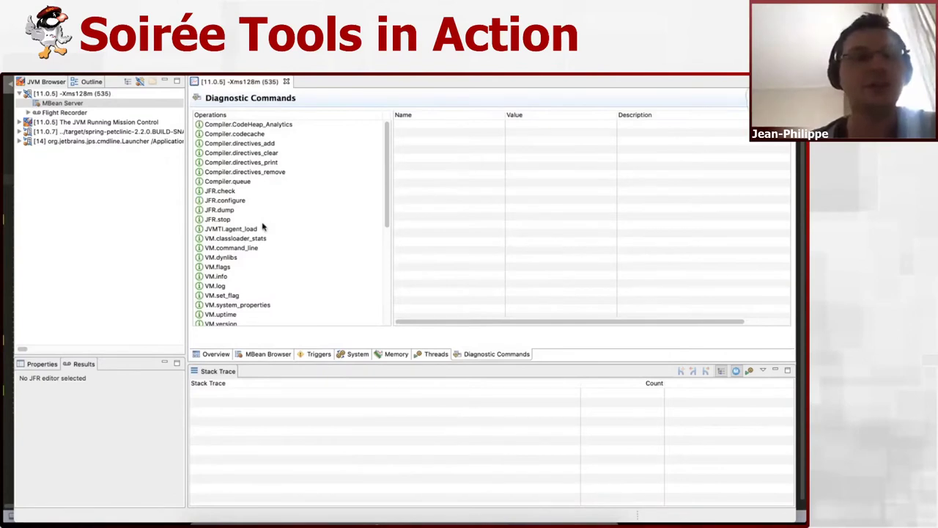
scroll(262, 228, "down", 5)
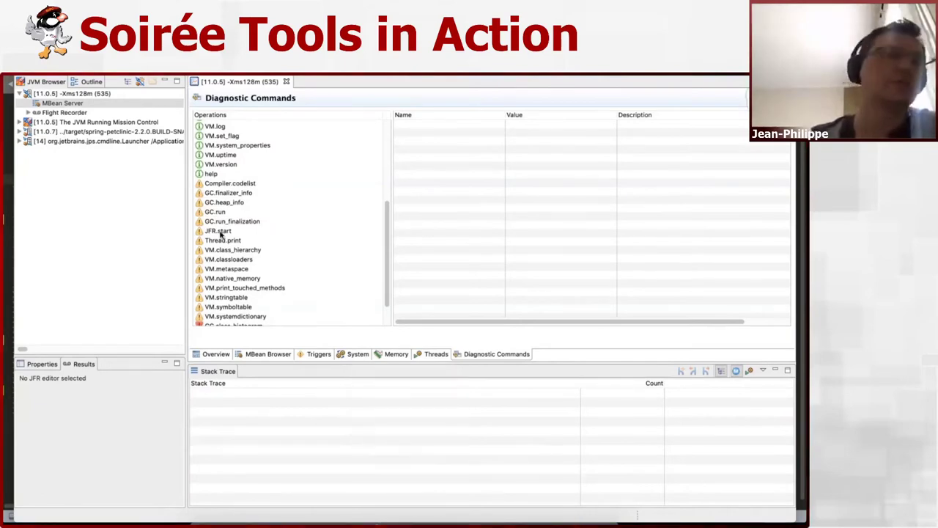
mouse_move(220, 233)
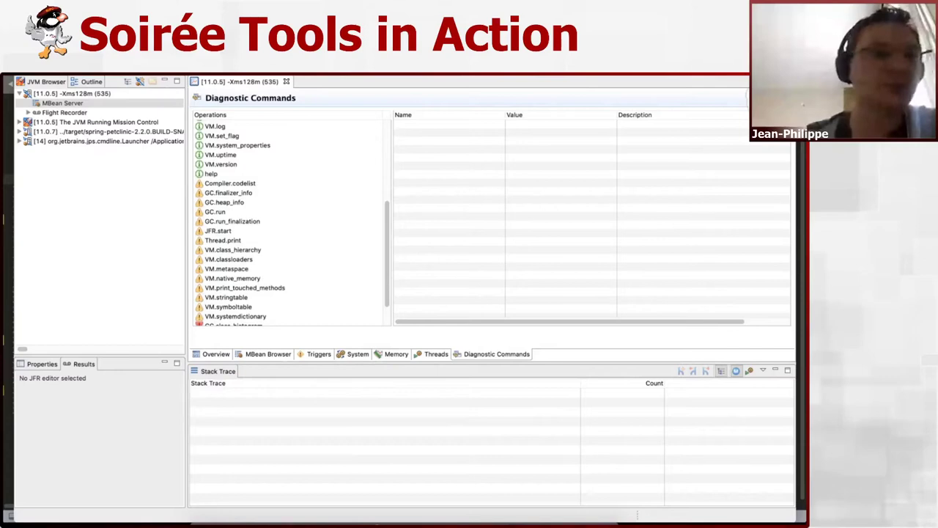
Set up a continuous flight recording for the -Xms128m JVM using the Continuous - on server event settings
left_click(32, 112)
left_click(29, 112)
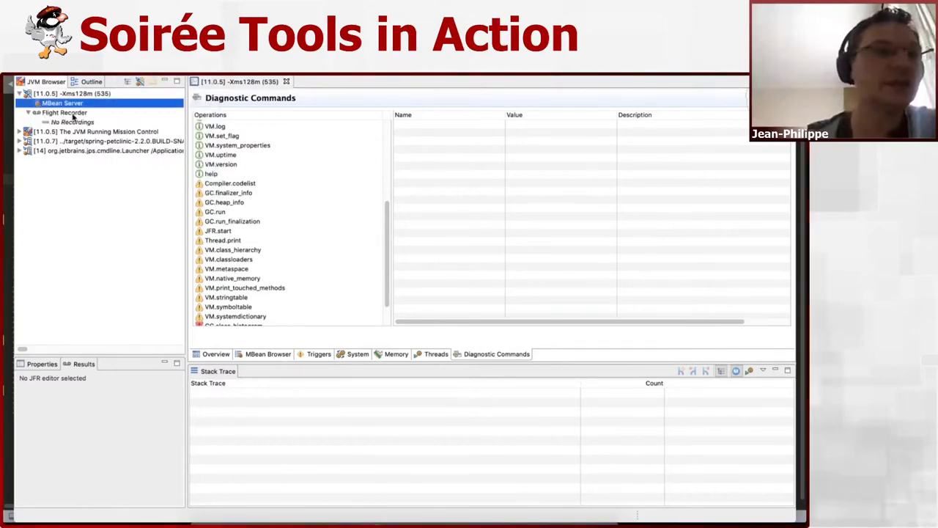
left_click(69, 123)
right_click(70, 123)
left_click(88, 126)
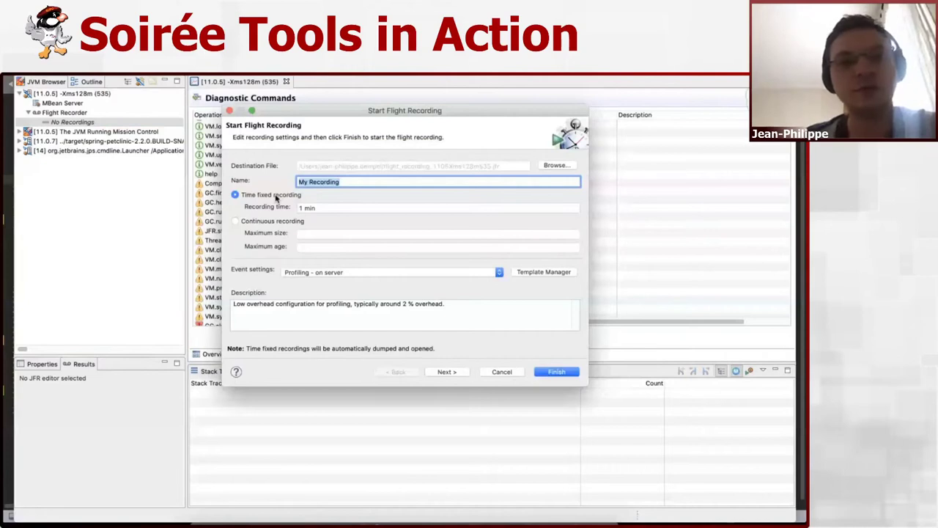
left_click(284, 222)
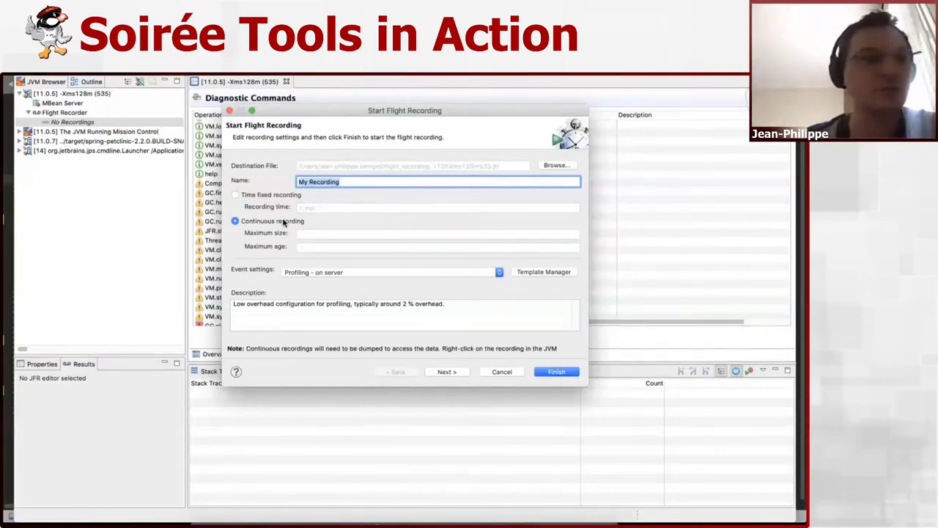
left_click(493, 276)
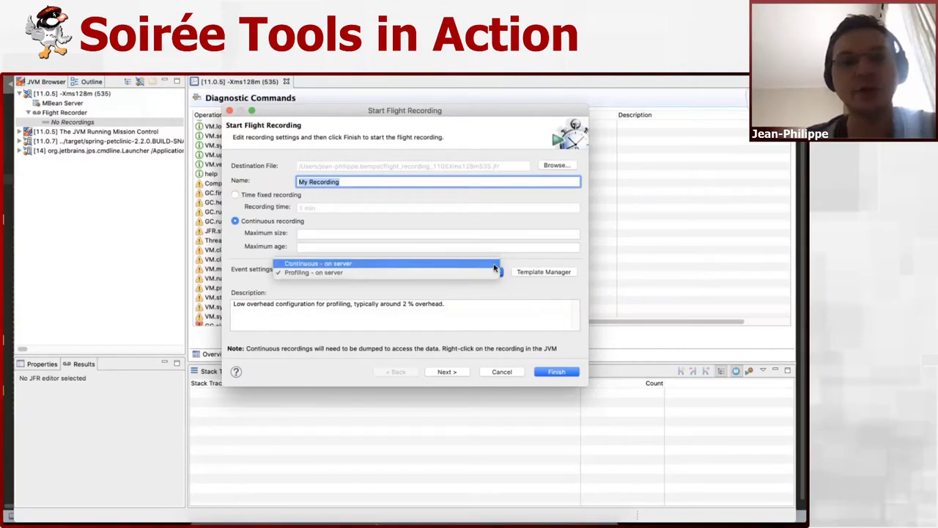
left_click(495, 265)
Create a new recording template and view its Java Virtual Machine event categories without editing them
left_click(549, 272)
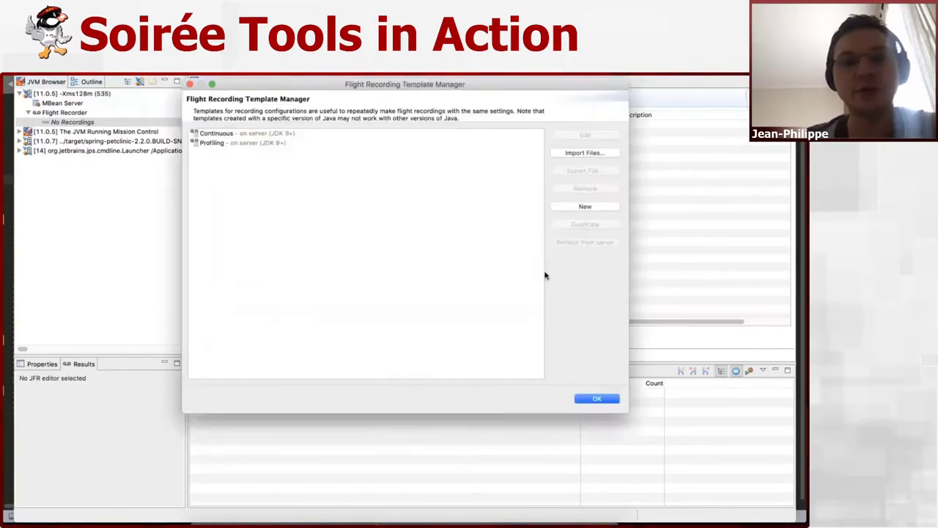
left_click(585, 207)
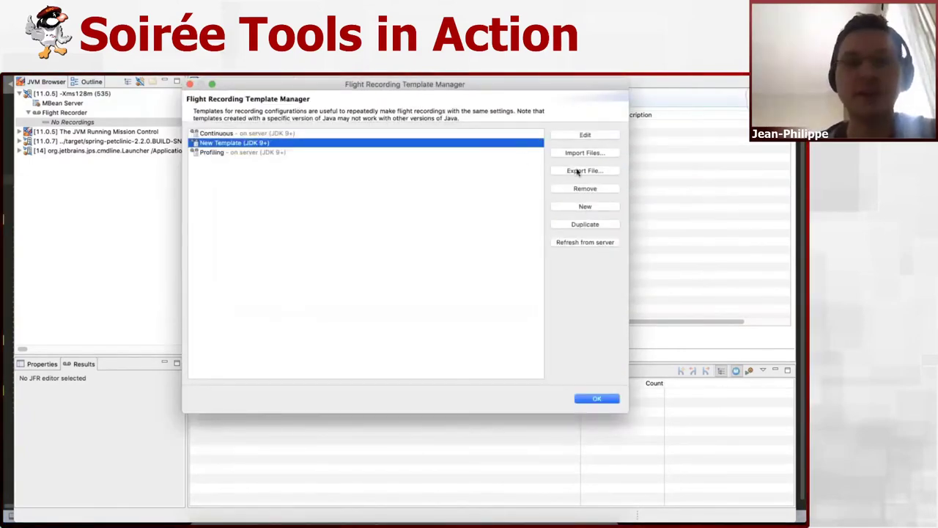
left_click(587, 135)
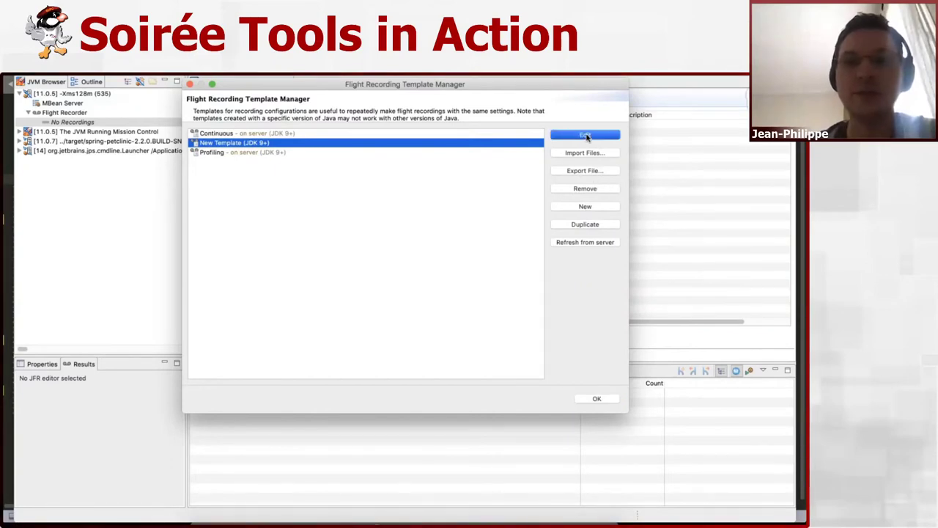
left_click(251, 242)
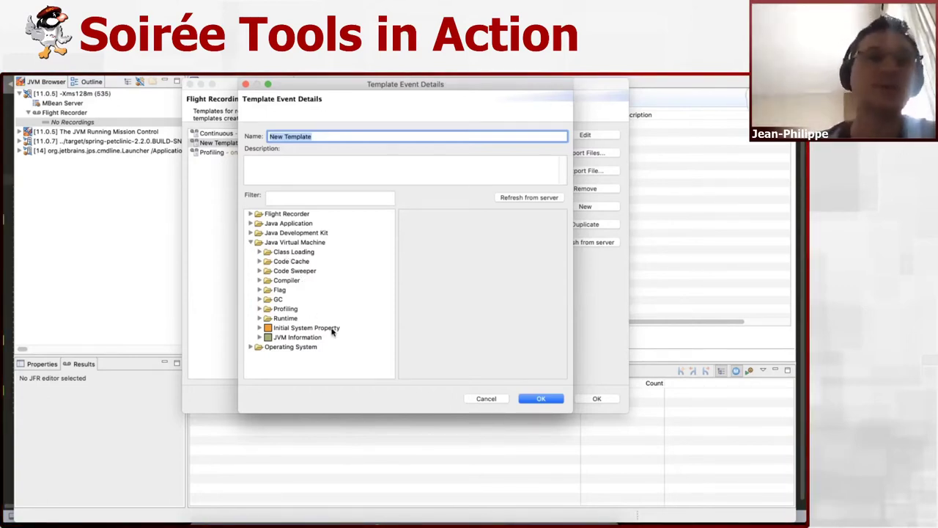
left_click(486, 397)
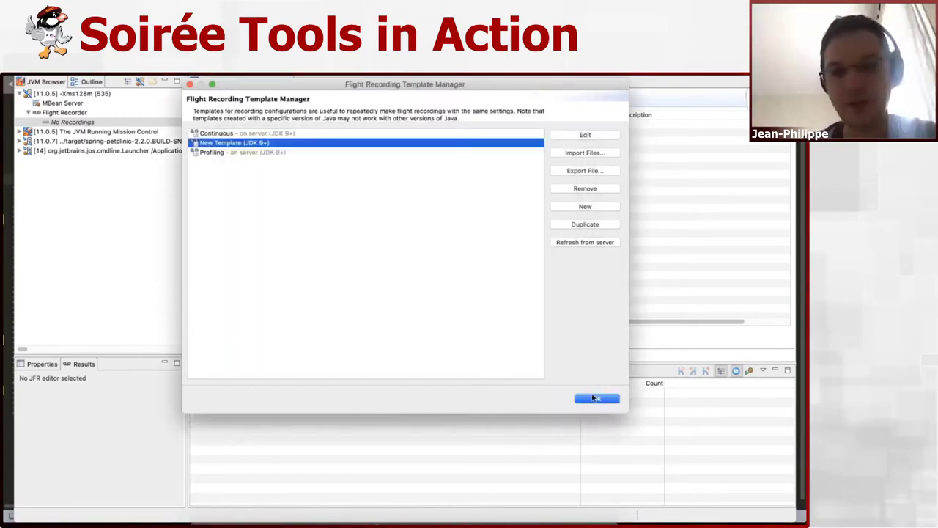
Remove the new recording template and cancel the flight recording setup
left_click(585, 187)
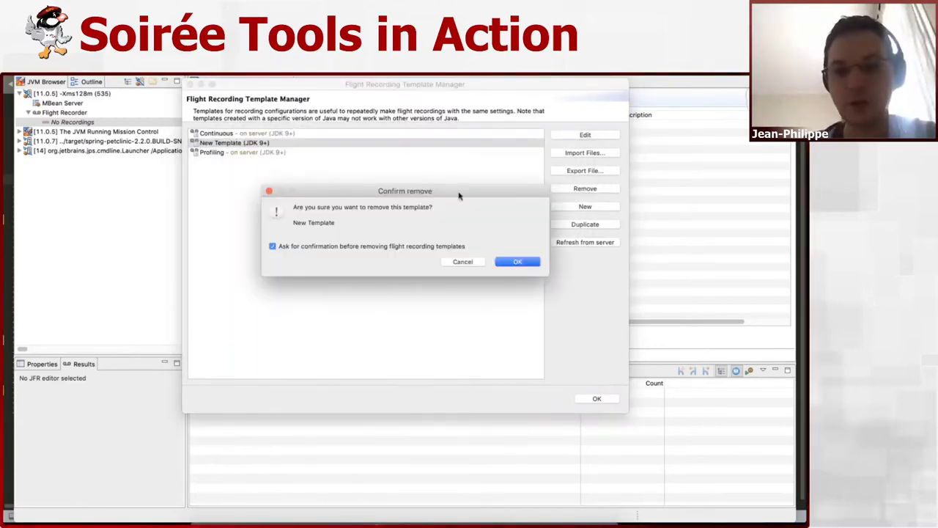
left_click(515, 261)
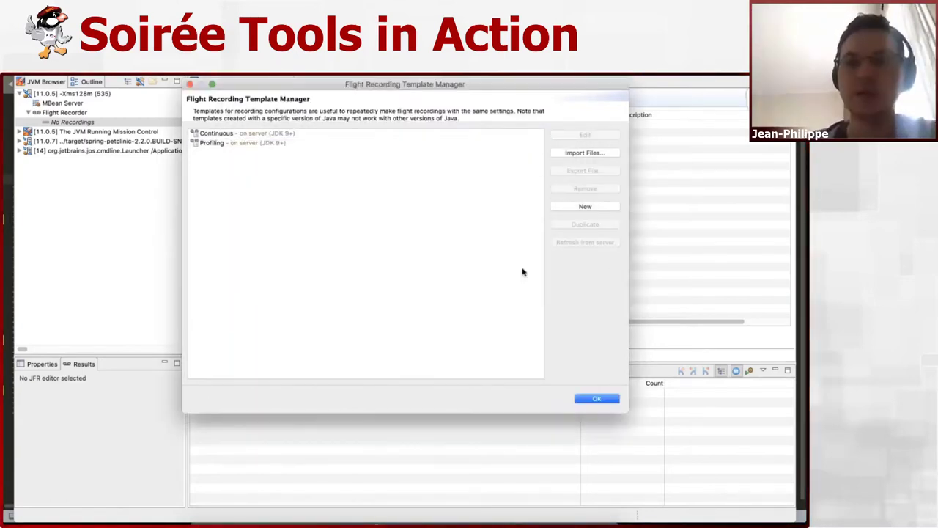
left_click(607, 402)
left_click(502, 370)
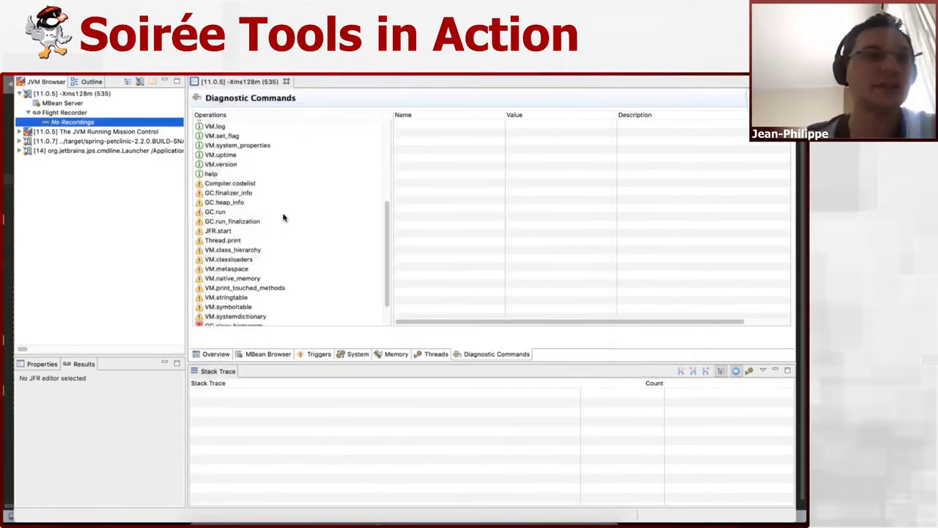
Open the flight recording petclinic-benchmark.jfr from the Downloads folder
left_click(131, 66)
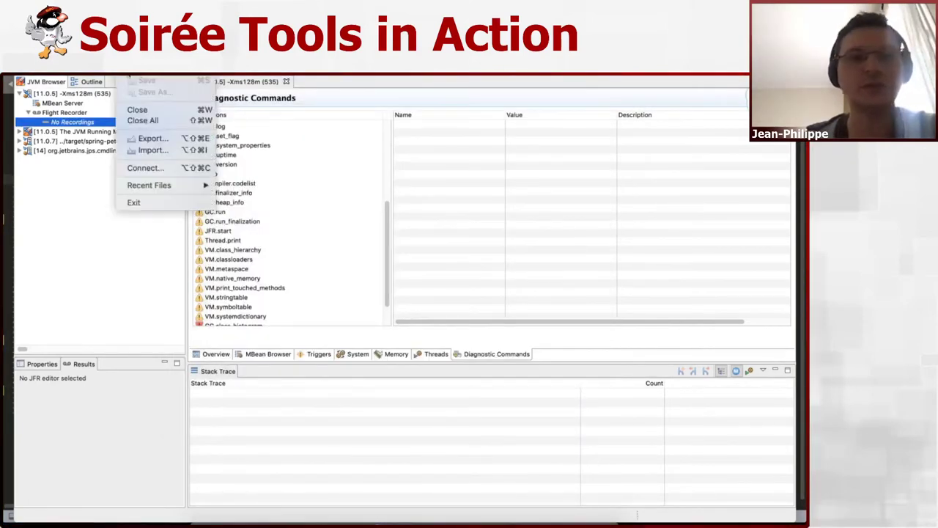
left_click(153, 149)
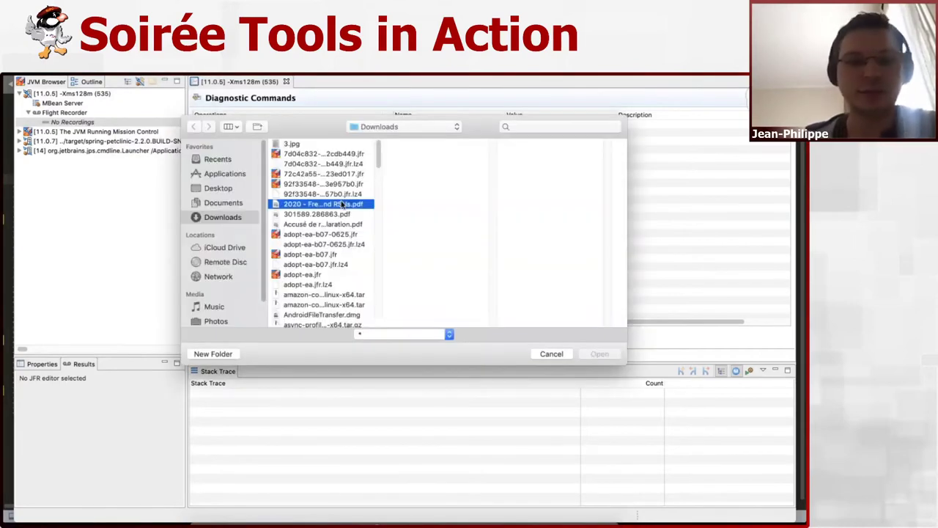
scroll(322, 242, "down", 10)
left_click(323, 320)
scroll(352, 248, "down", 3)
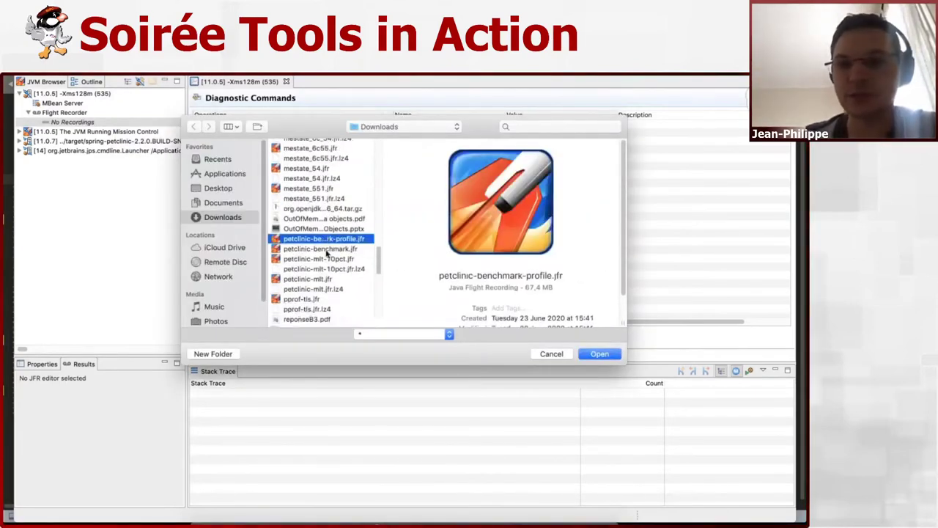
left_click(334, 250)
left_click(604, 354)
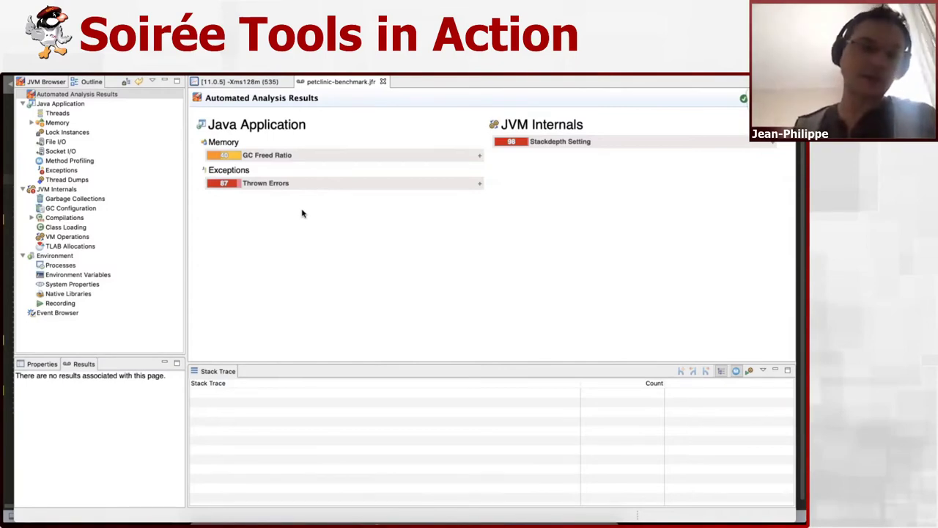
Expand the Thrown Errors and Stackdepth Setting findings in the automated analysis and read their details
left_click(247, 186)
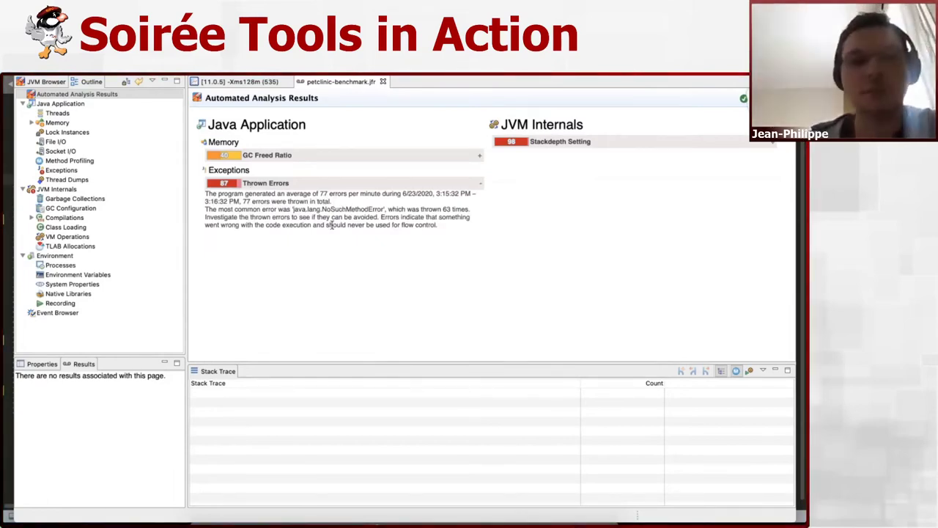
left_click_drag(331, 209, 383, 209)
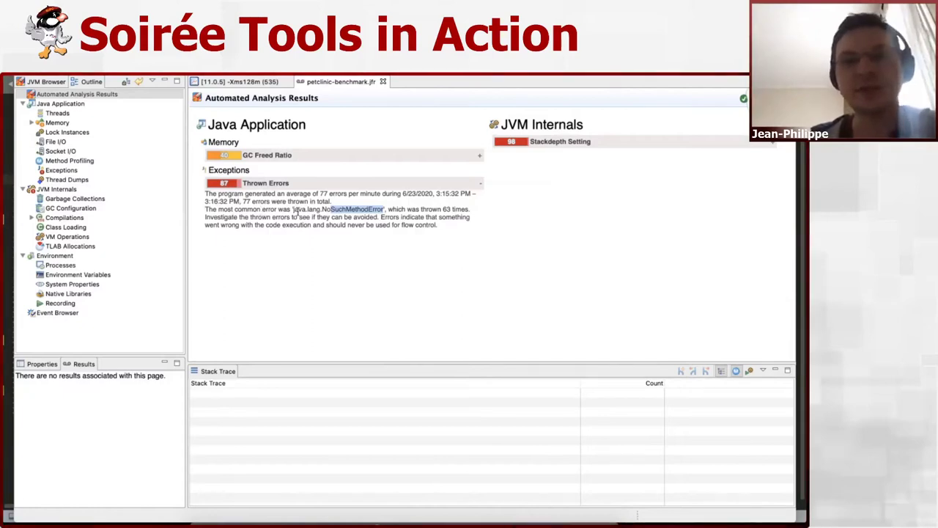
left_click(580, 144)
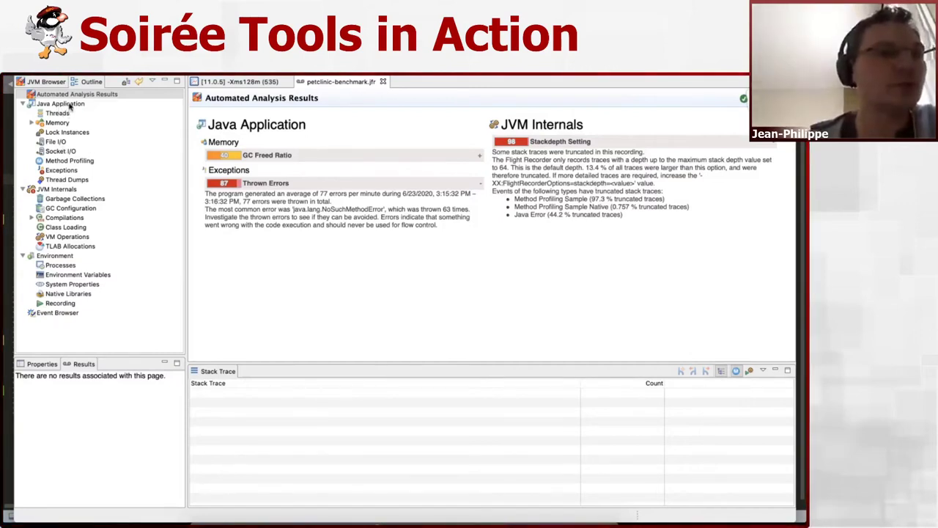
Examine the recording's Java Application overview and expand the java.lang.Object.wait(long) stack trace
mouse_move(70, 107)
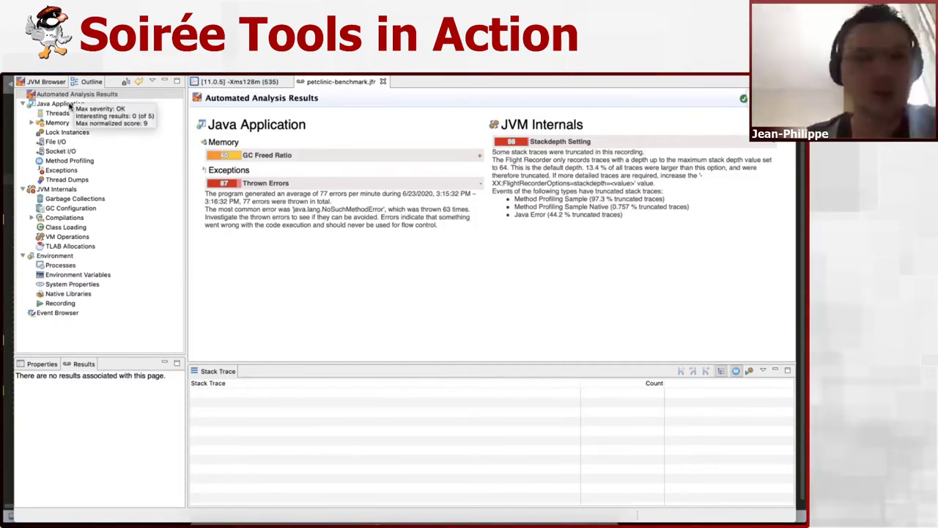
left_click(71, 107)
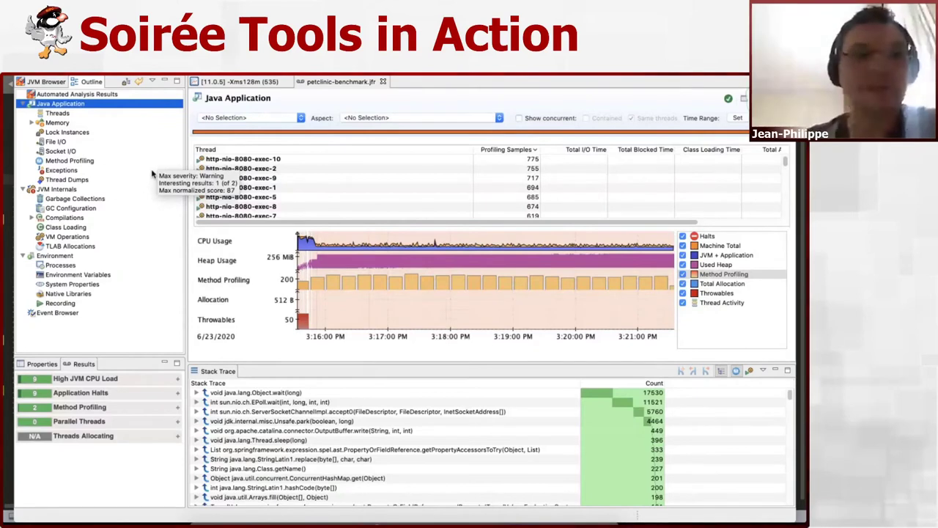
scroll(283, 164, "down", 5)
scroll(282, 165, "up", 5)
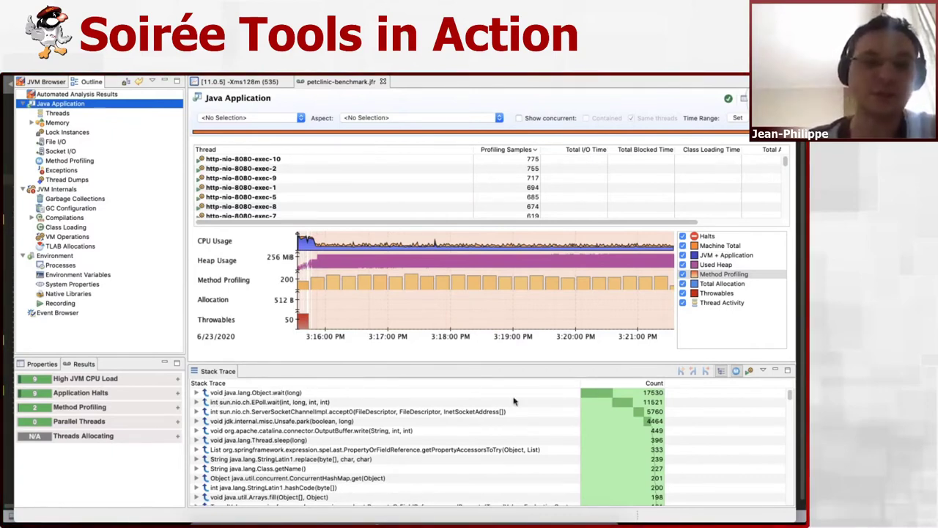
left_click(212, 394)
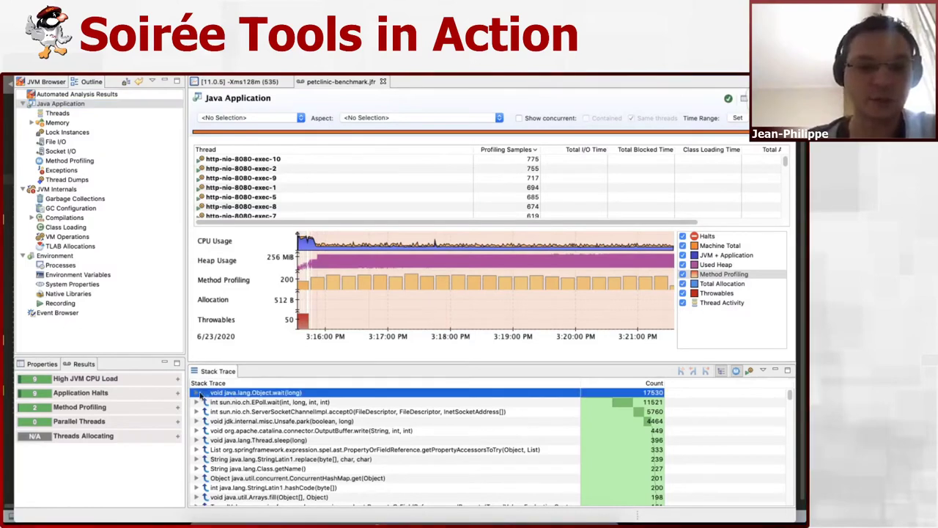
left_click(199, 396)
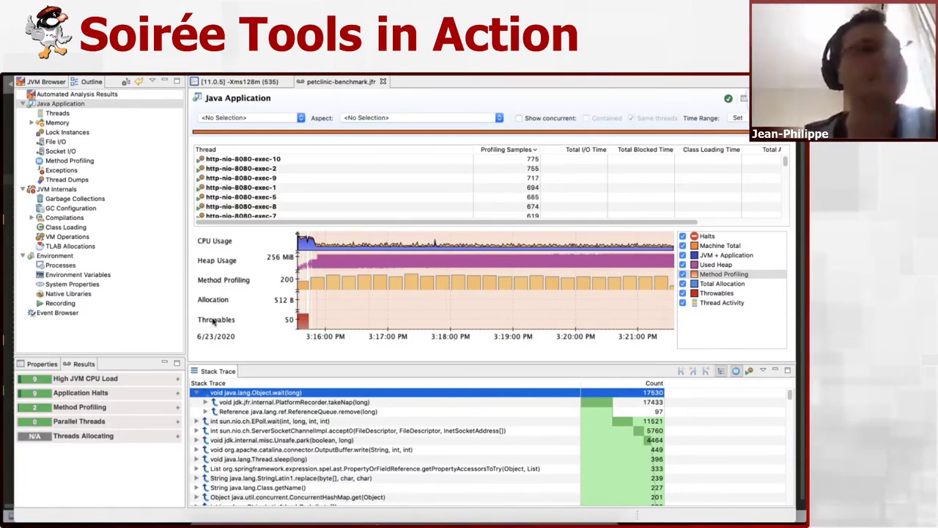
Show the recording's Threads page and widen the thread table to reveal the Thread Group and Thread Id columns
left_click(59, 114)
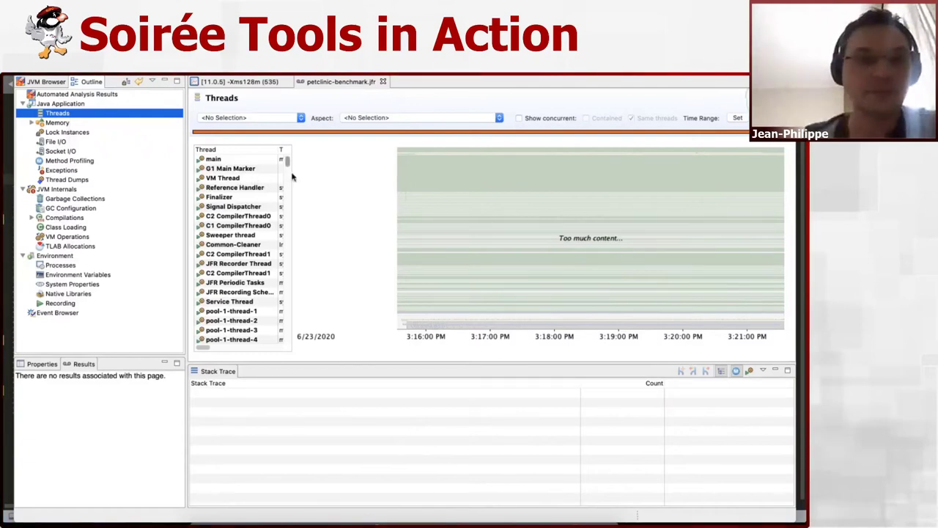
left_click_drag(292, 177, 416, 180)
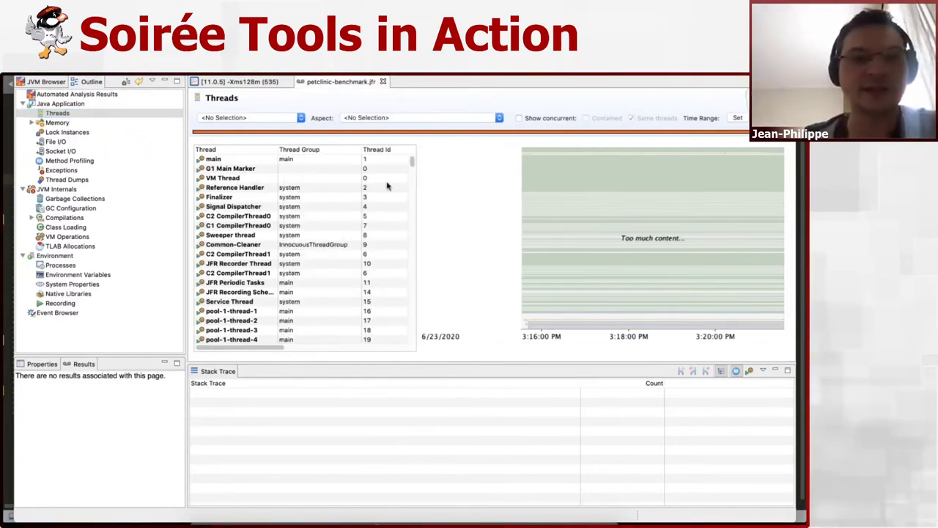
Show the timelines of the Sweeper thread, the C2 CompilerThread1 thread and the main thread on the Threads page
left_click(353, 235)
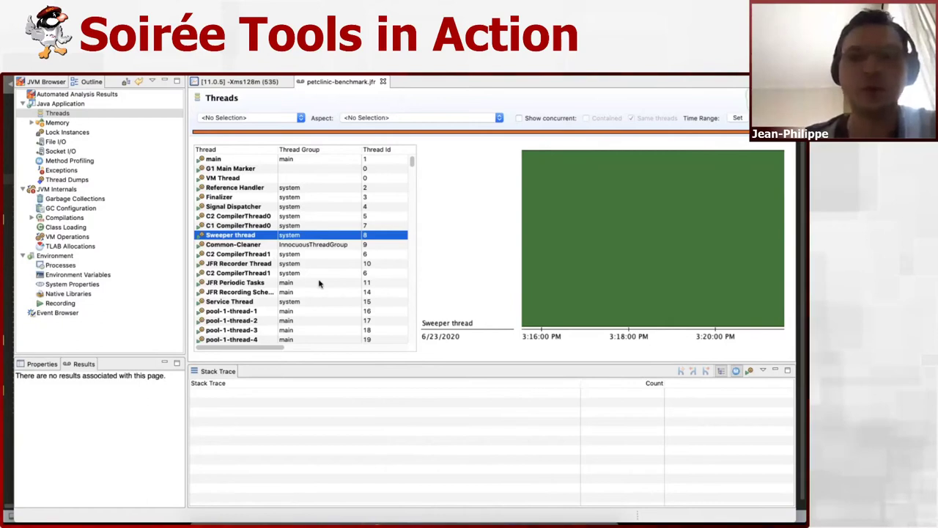
left_click(232, 254)
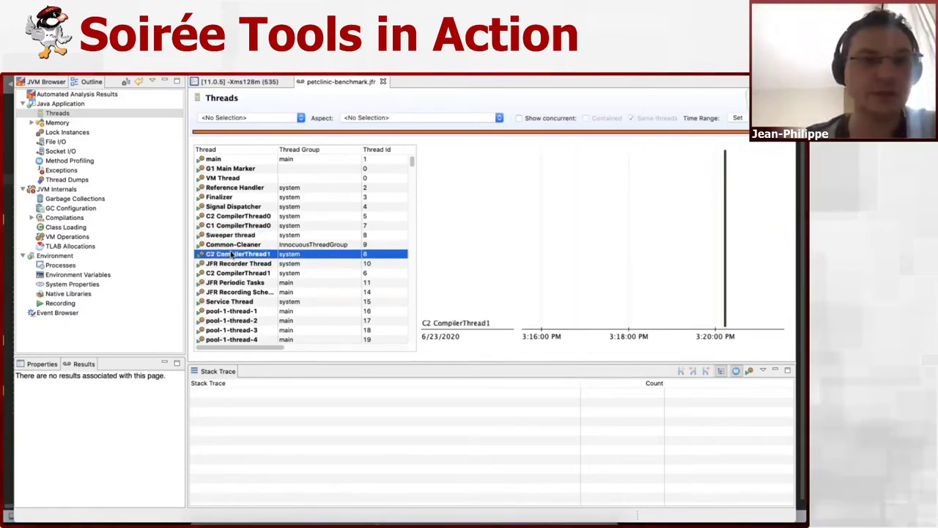
key("Home")
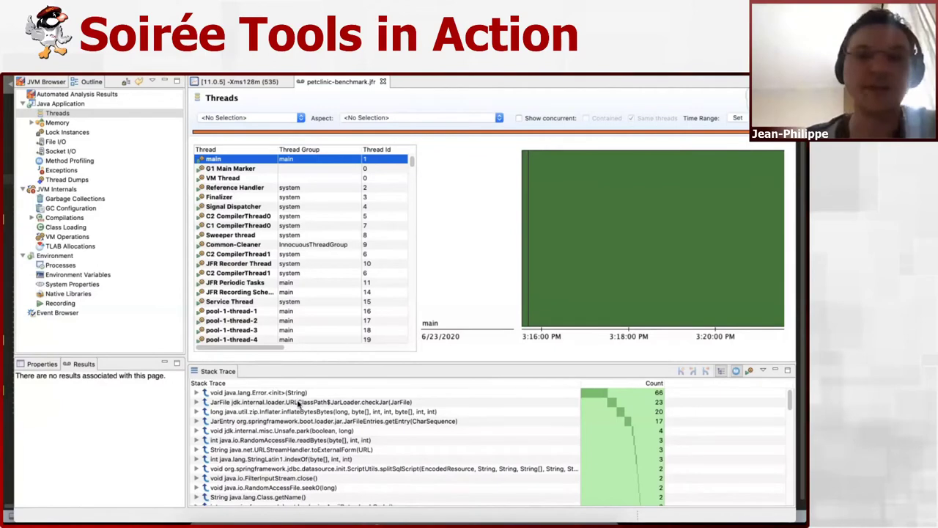
Show the Memory page, then inspect the java.lang.Class monitor and its stack trace on the Lock Instances page
left_click(55, 124)
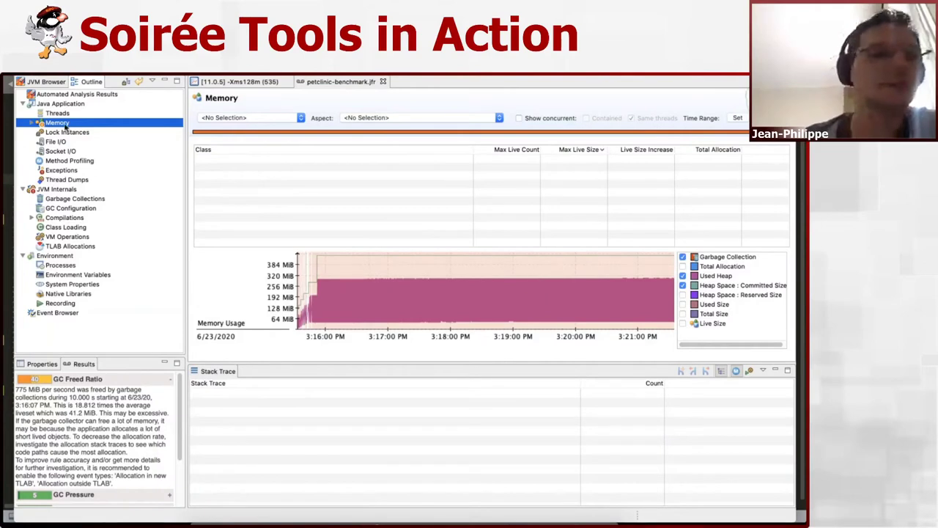
left_click(66, 132)
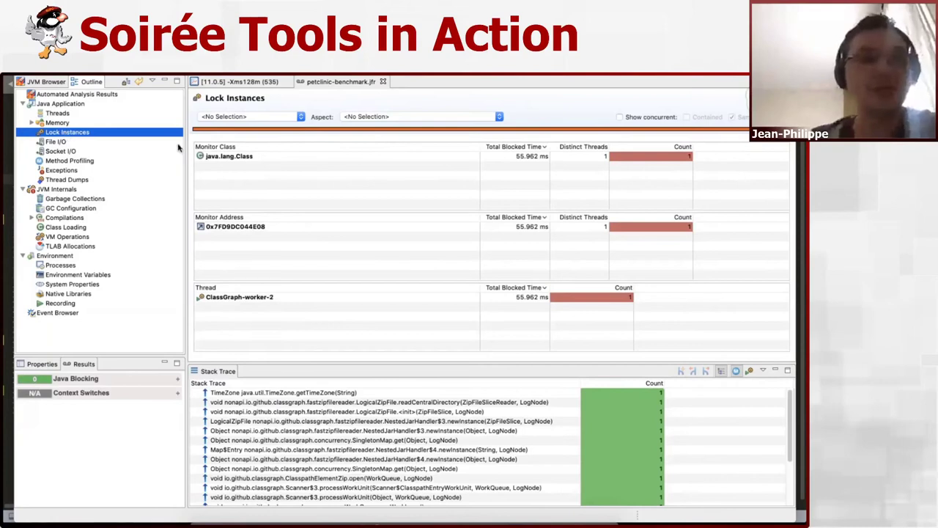
left_click(256, 158)
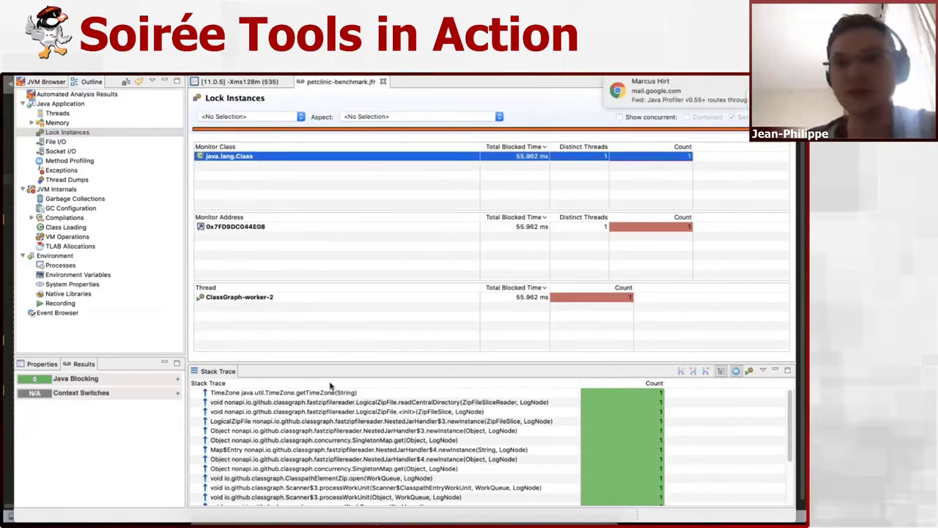
scroll(282, 406, "down", 1)
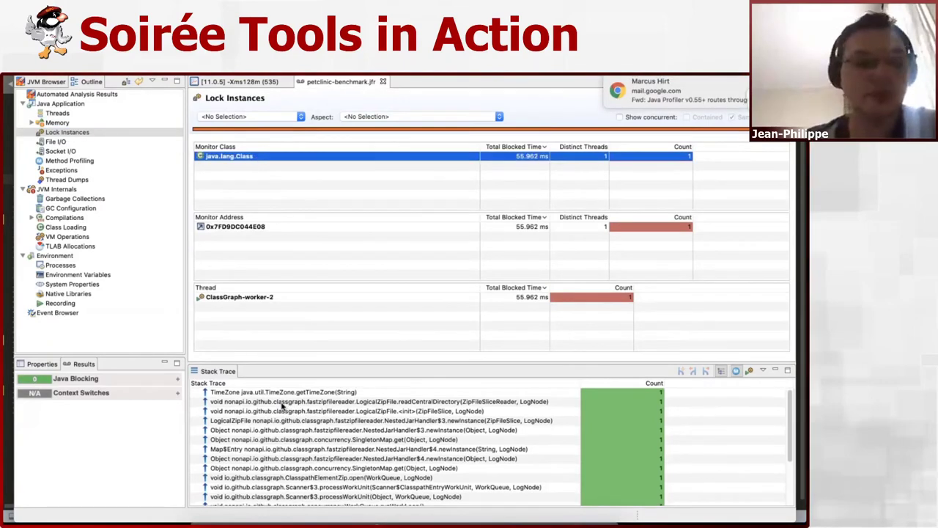
scroll(274, 404, "up", 1)
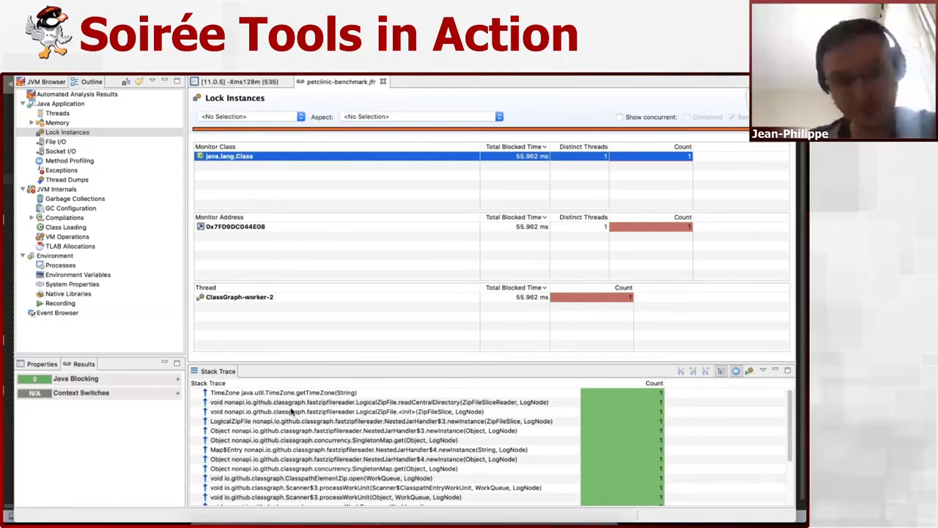
scroll(291, 413, "down", 1)
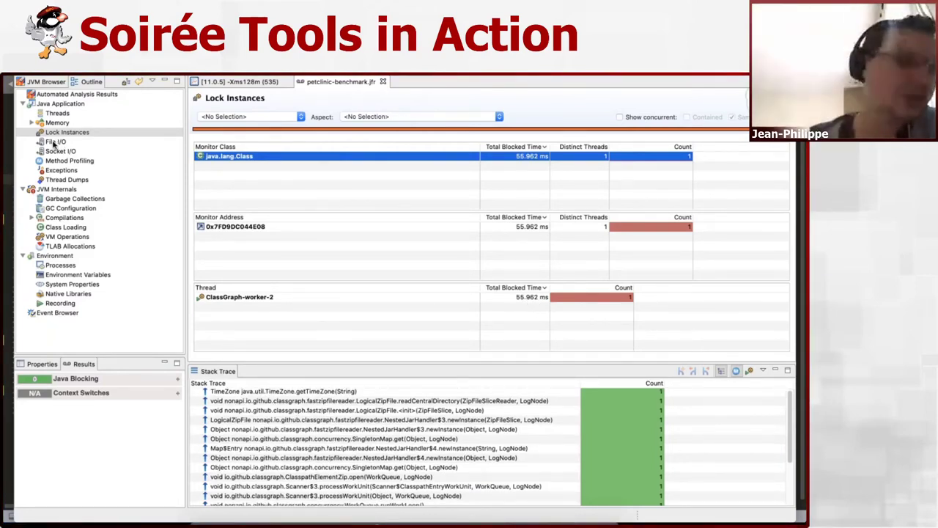
Show the recording's File I/O and Socket I/O pages
left_click(55, 143)
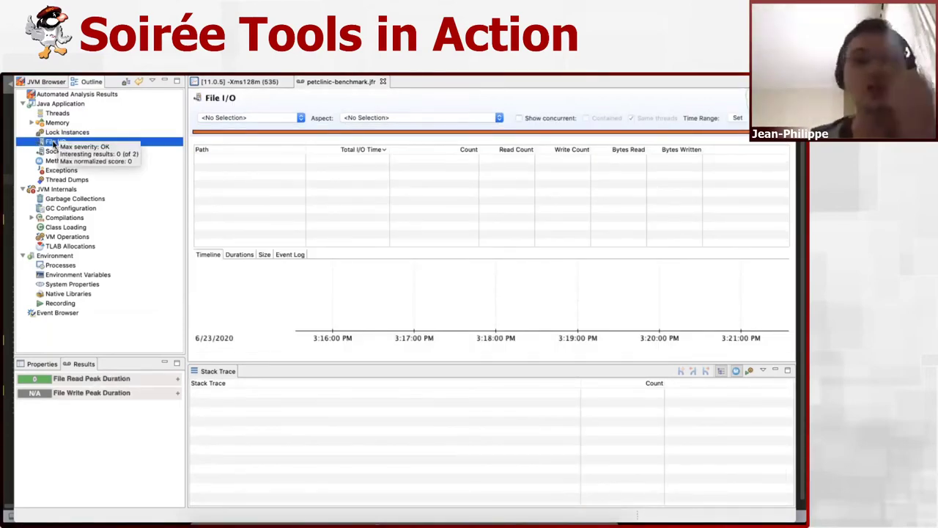
left_click(53, 151)
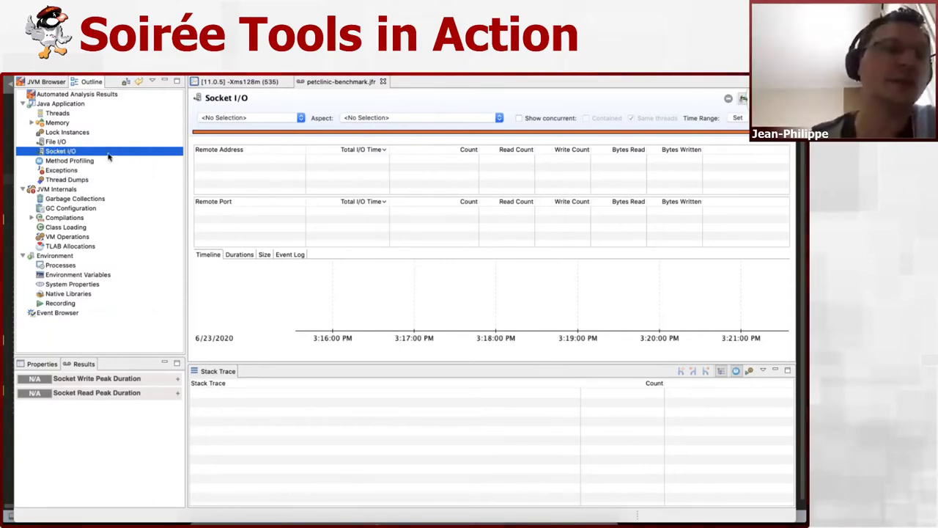
Show Method Profiling for the org.springframework.expression.spel.ast.PropertyOrFieldReference class and expand its getPropertyAccessorsToTry stack trace
left_click(73, 162)
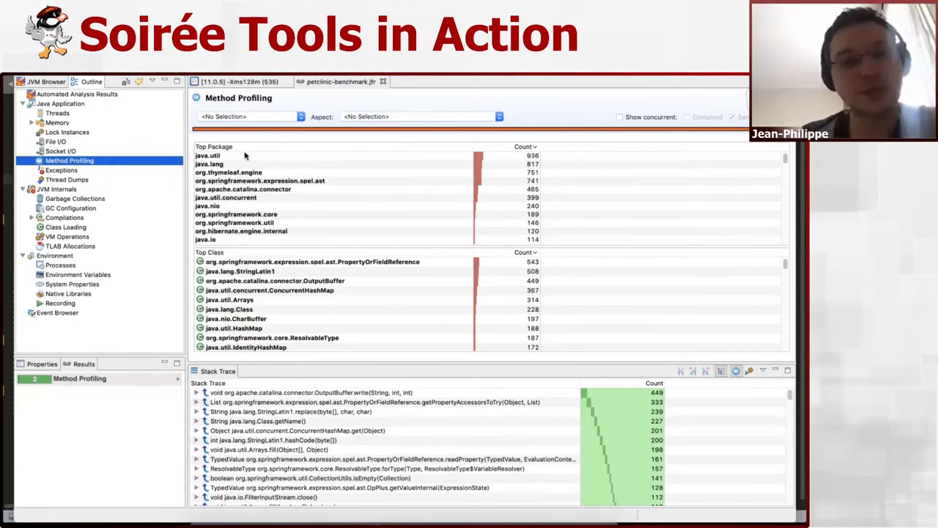
left_click(309, 262)
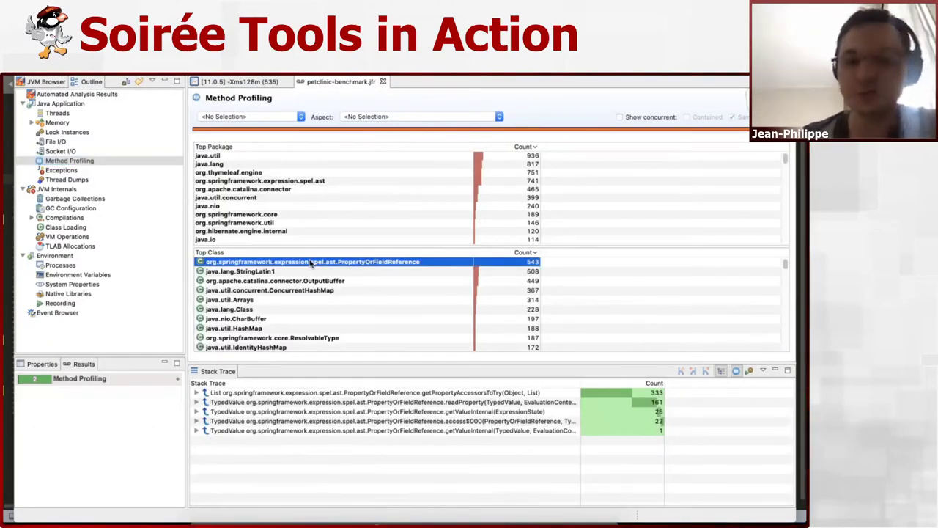
left_click(197, 393)
left_click(197, 393)
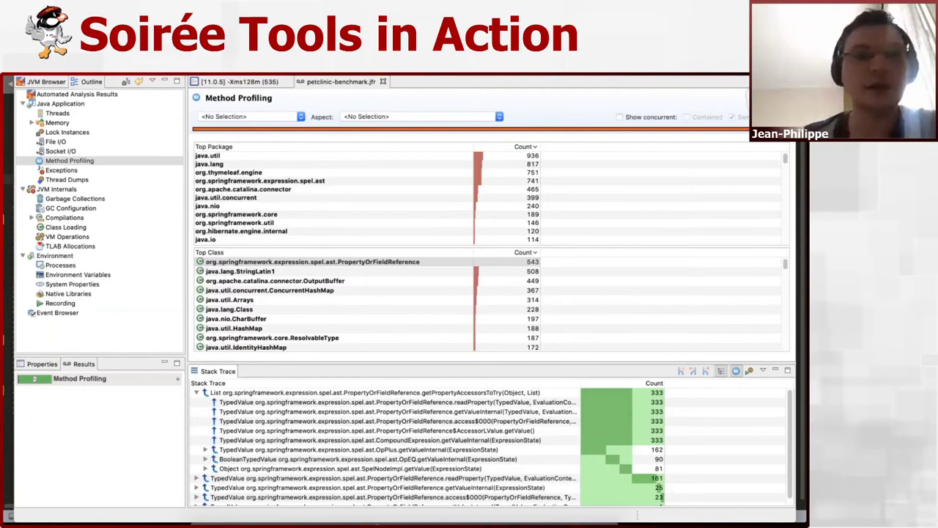
Open the Flame View from the Mission Control group of available views
left_click(224, 70)
mouse_move(351, 99)
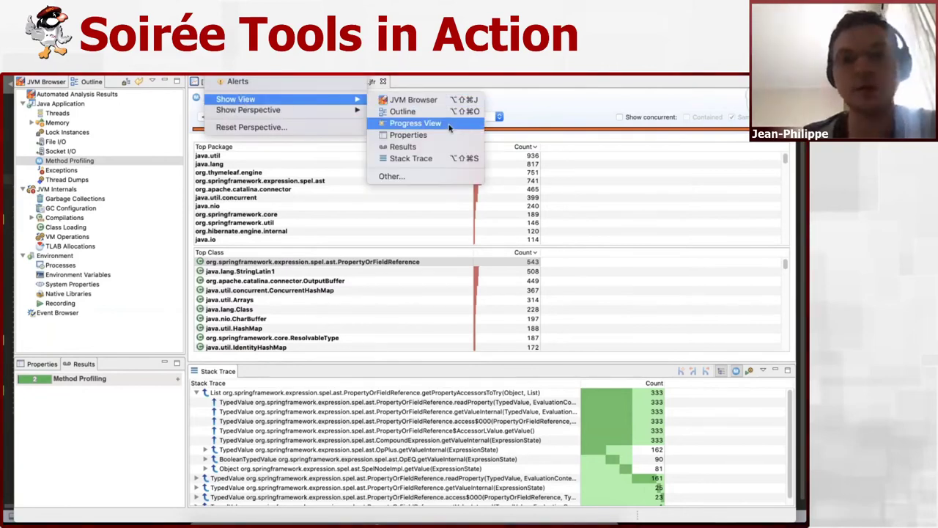
key("Escape")
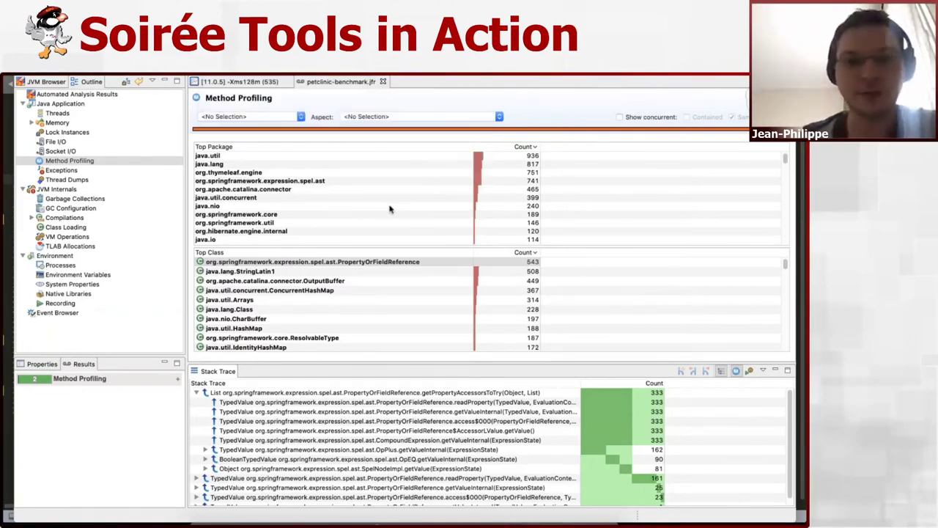
left_click(383, 222)
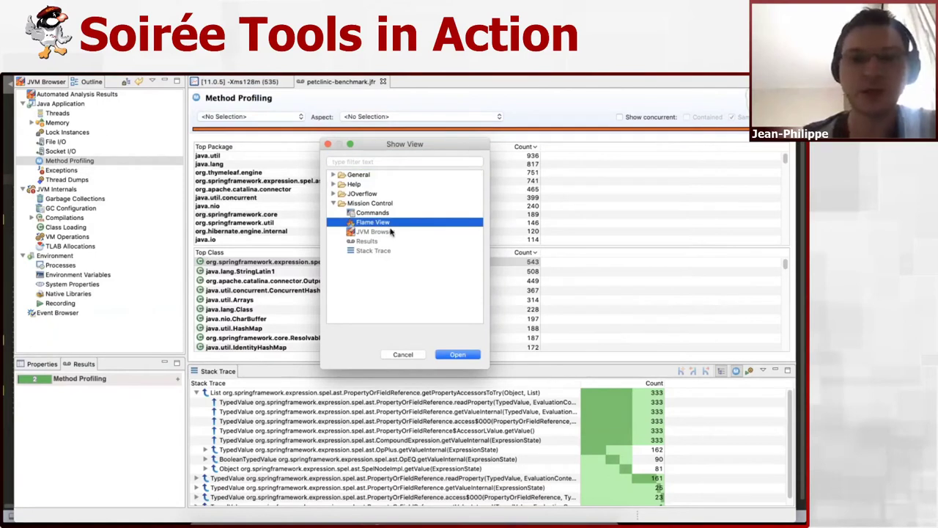
left_click(459, 354)
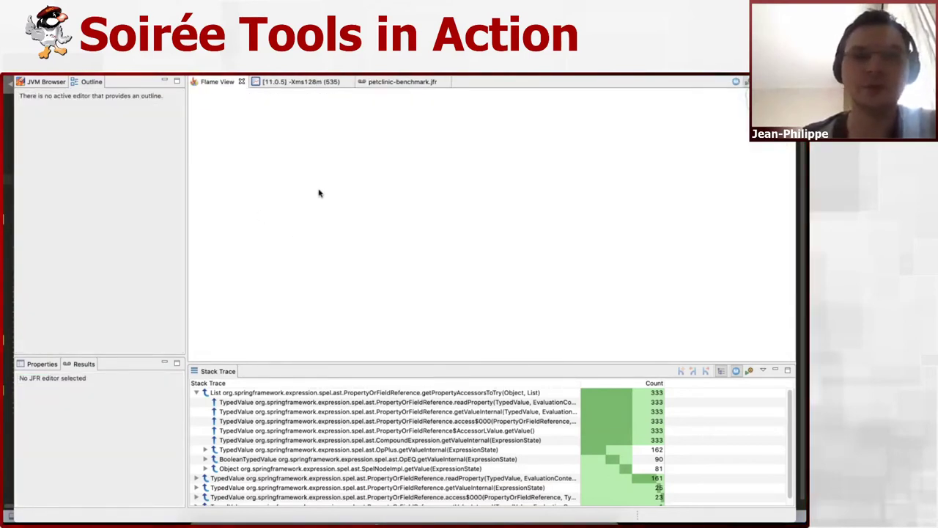
Show the flame graph of the java.util package and dock the Flame View below the Method Profiling page
left_click(402, 82)
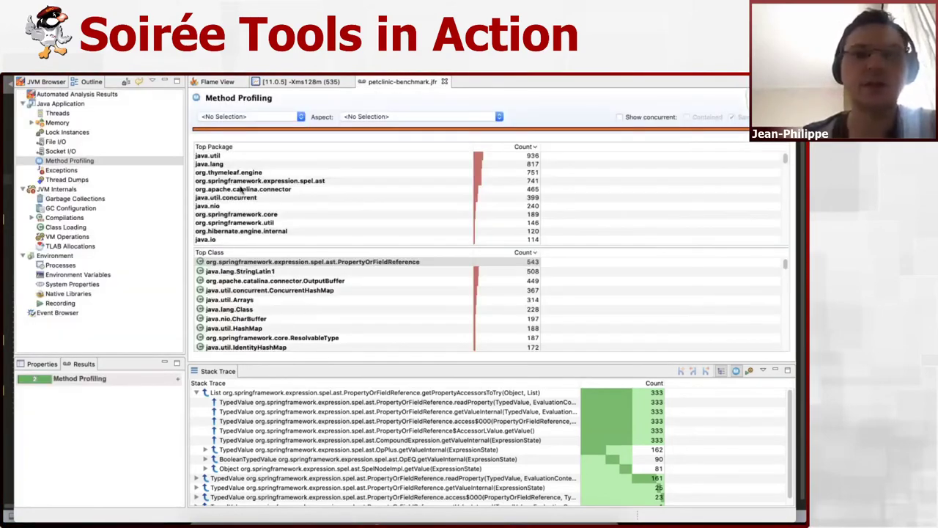
left_click(213, 154)
left_click(219, 83)
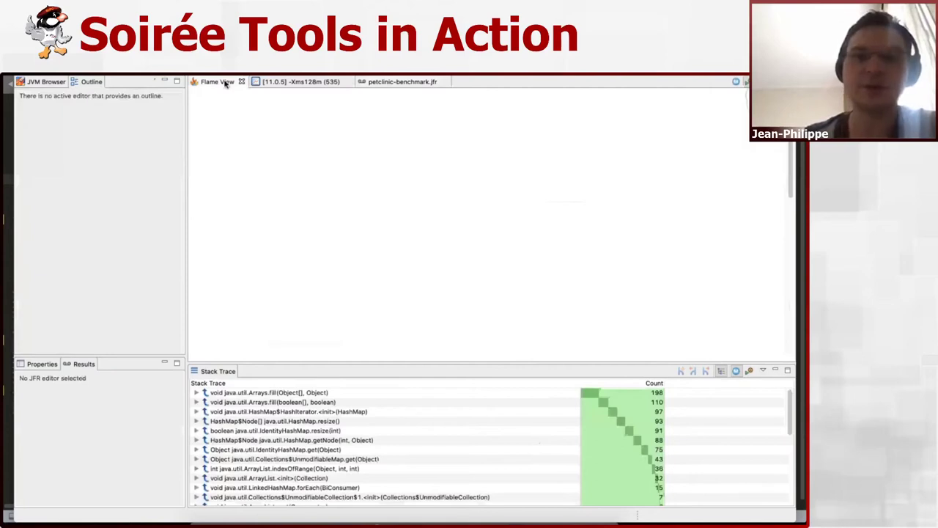
scroll(476, 323, "down", 3)
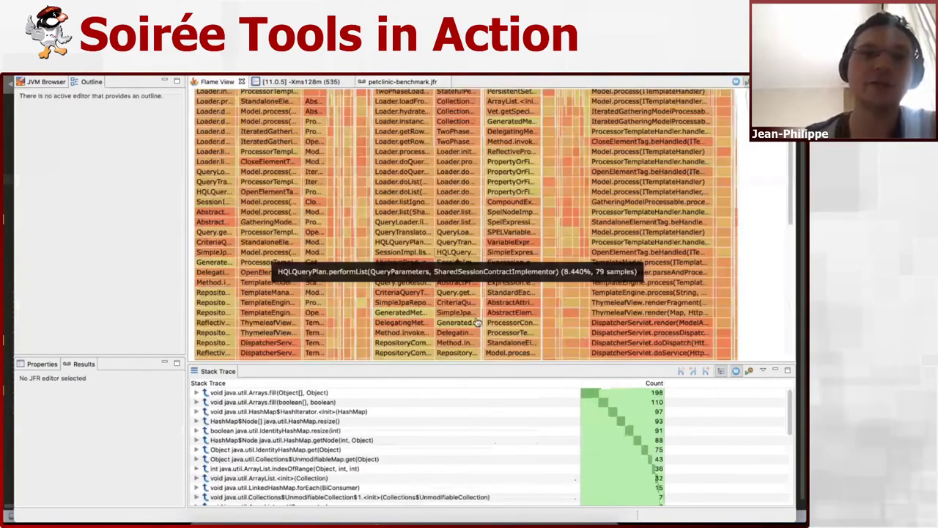
scroll(347, 218, "down", 5)
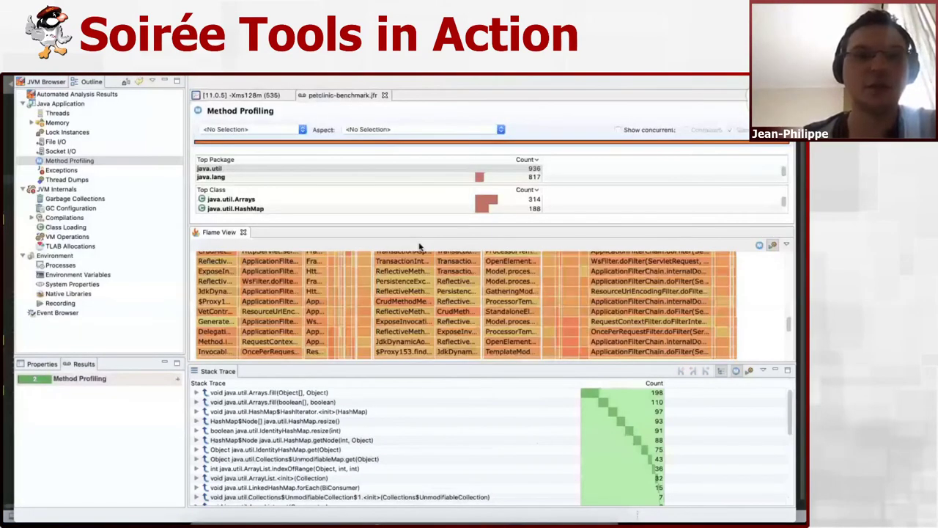
Examine the flame graph of the java.util.Arrays class down to its root, and close the Flame View
left_click(250, 201)
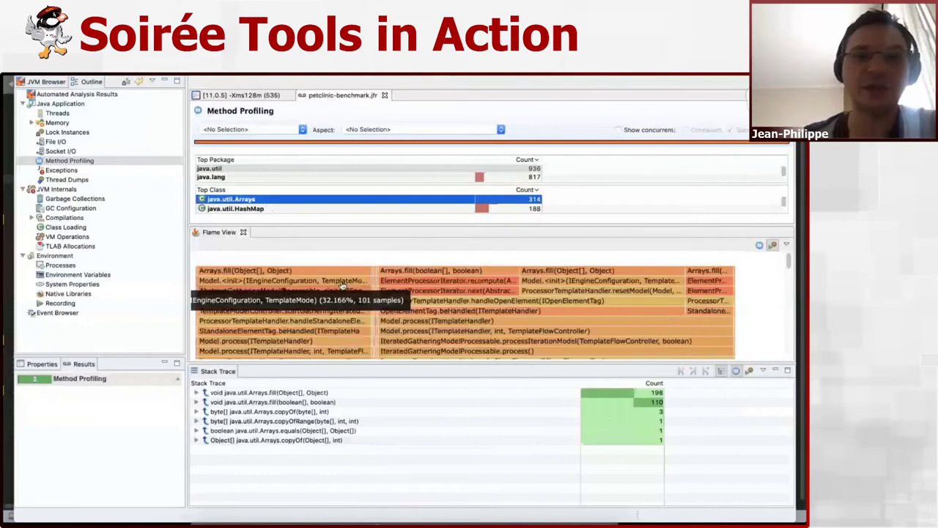
scroll(408, 301, "down", 3)
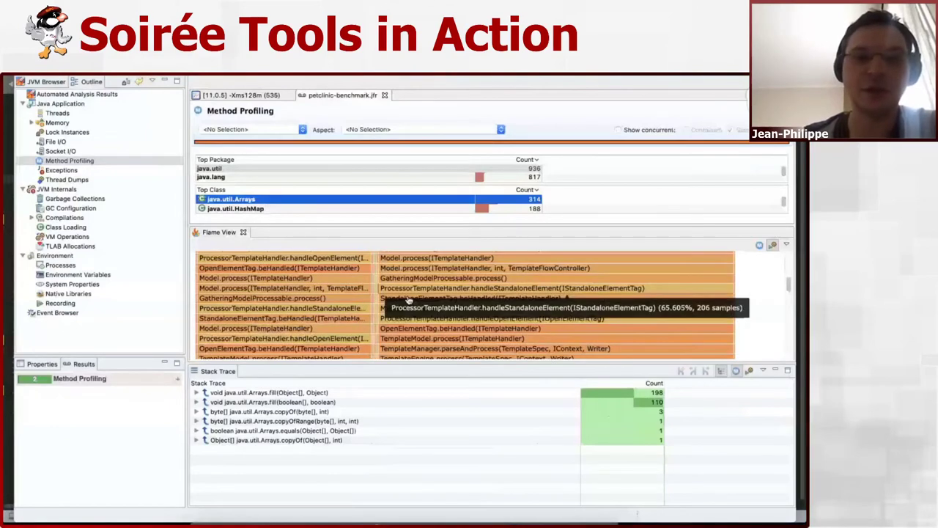
scroll(365, 324, "down", 5)
scroll(365, 324, "down", 5)
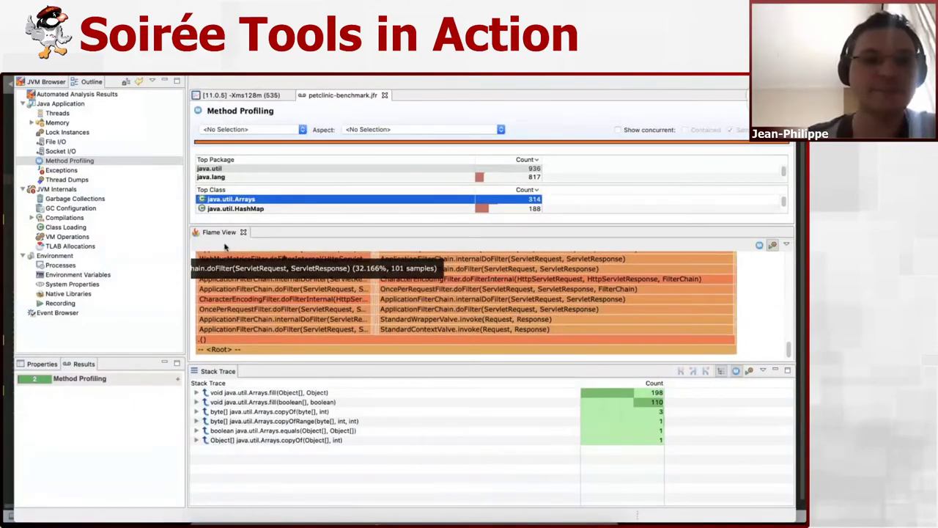
left_click(244, 232)
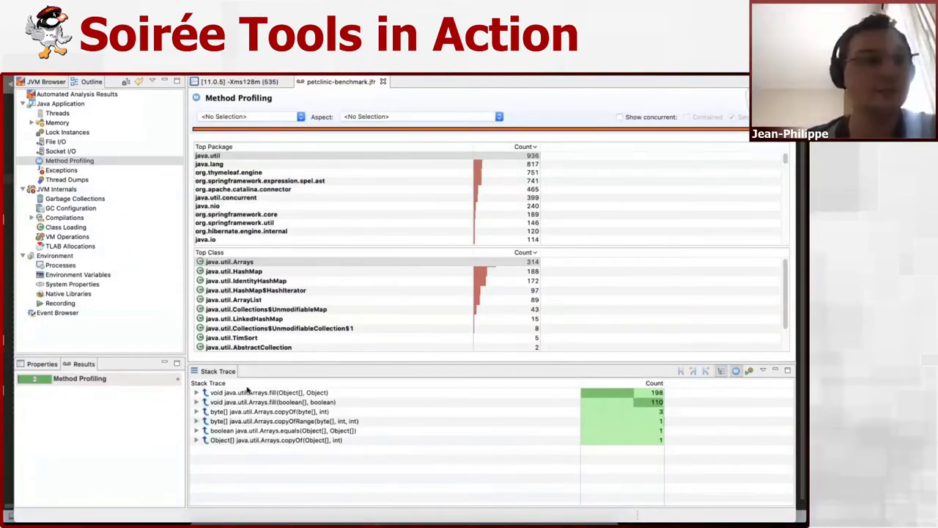
mouse_move(86, 189)
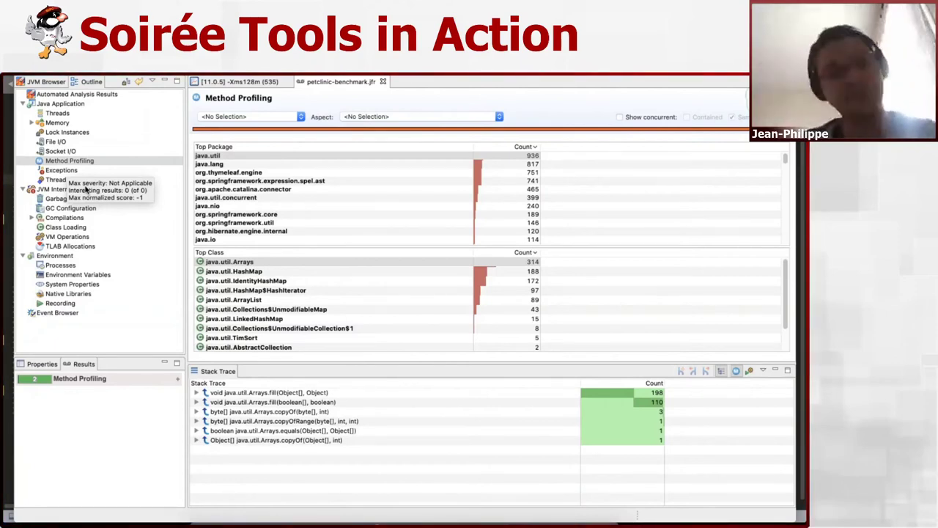
key("super+Tab")
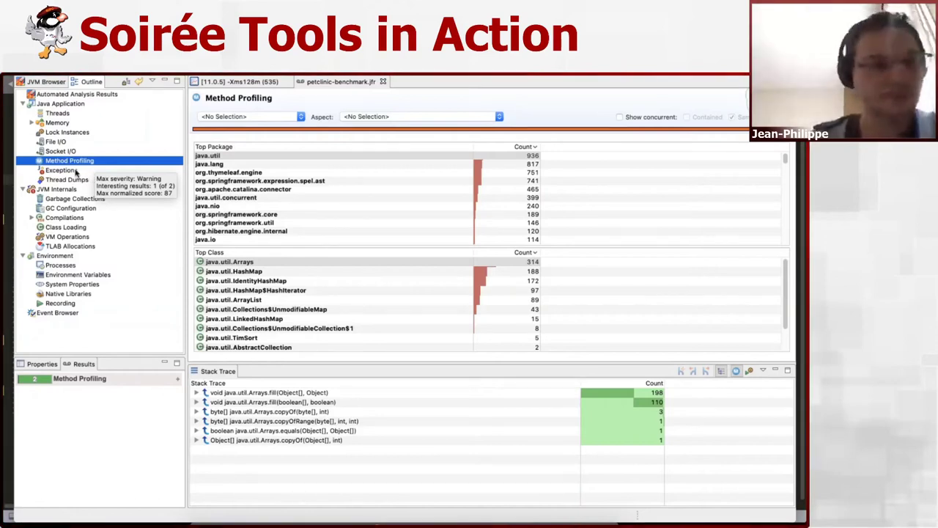
Inspect java.lang.NoSuchMethodError and java.lang.IncompatibleClassChangeError with their messages and stack traces on the Exceptions page
left_click(76, 172)
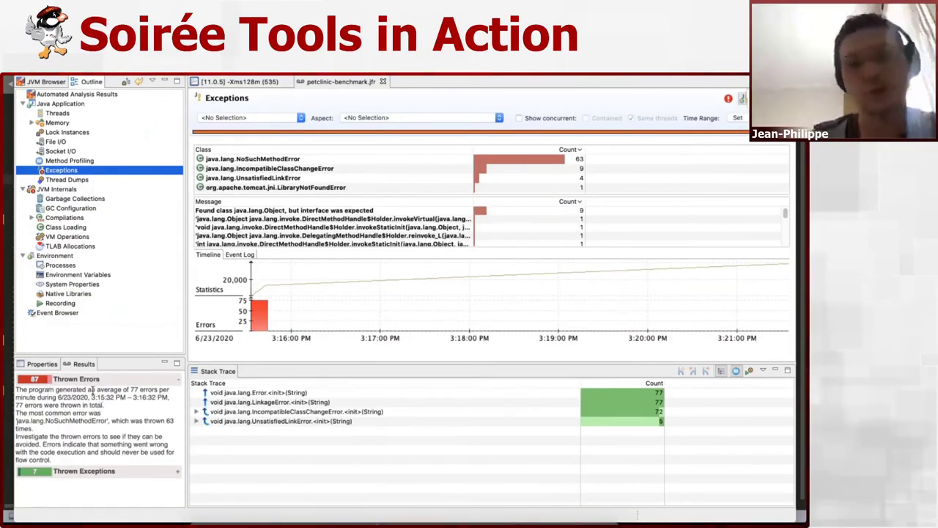
scroll(302, 209, "down", 1)
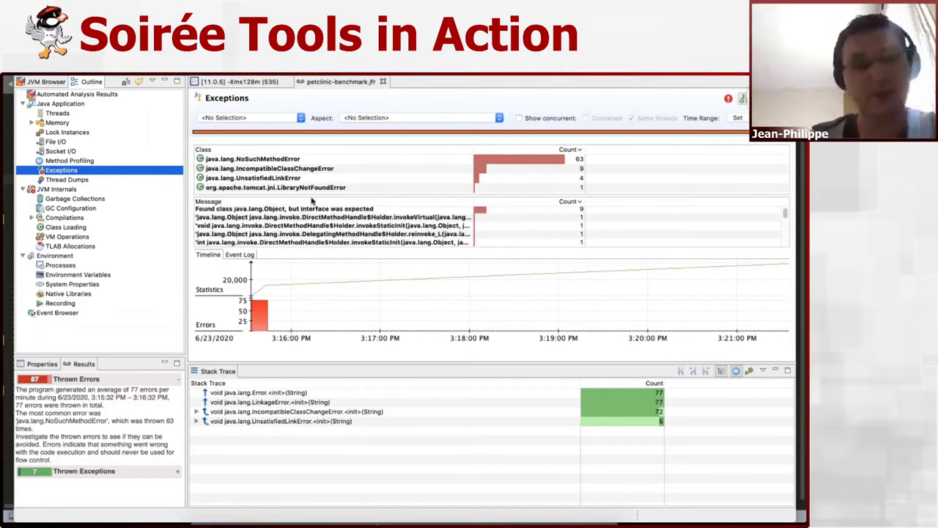
left_click(299, 163)
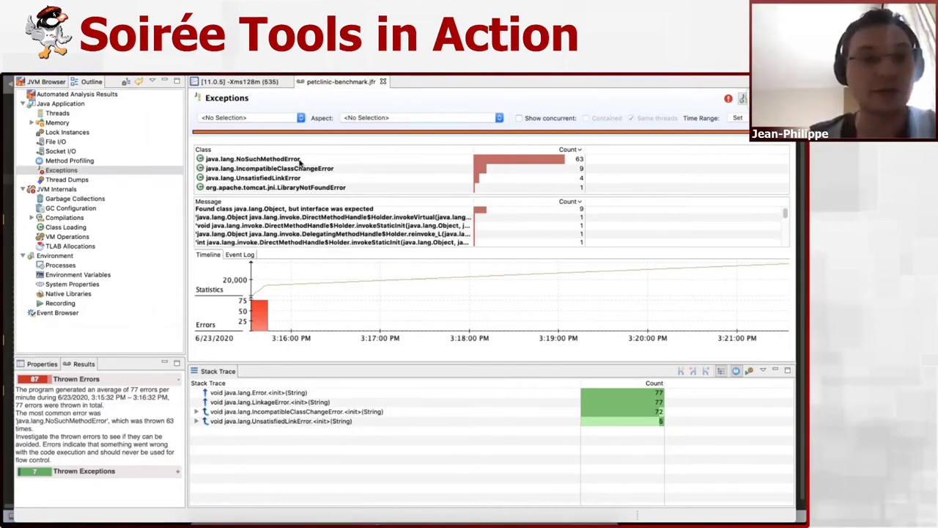
left_click(299, 160)
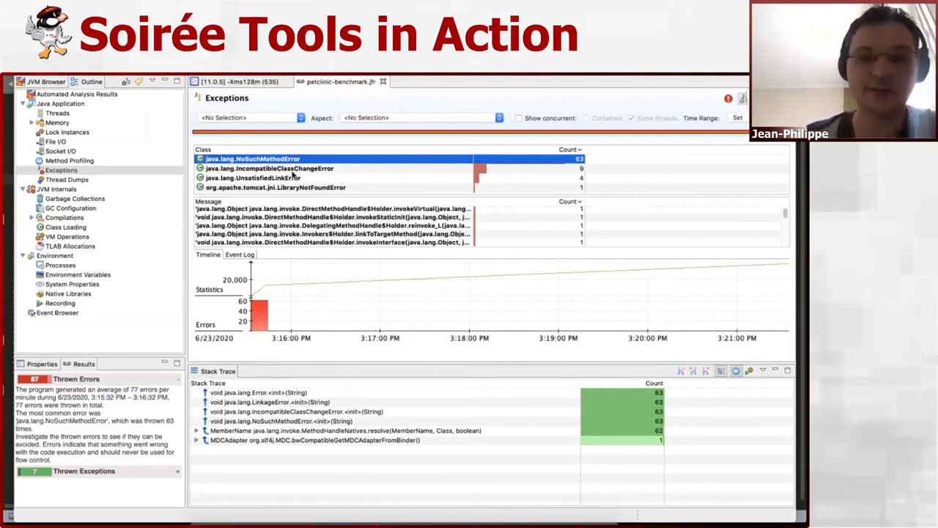
left_click(292, 170)
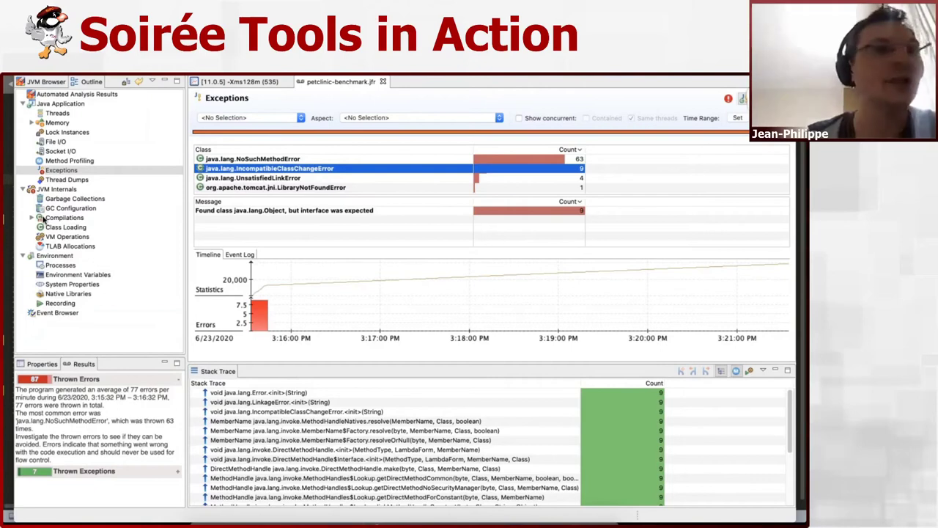
Show the Garbage Collections page and the pause phases of the collection with GC ID 1
left_click(84, 200)
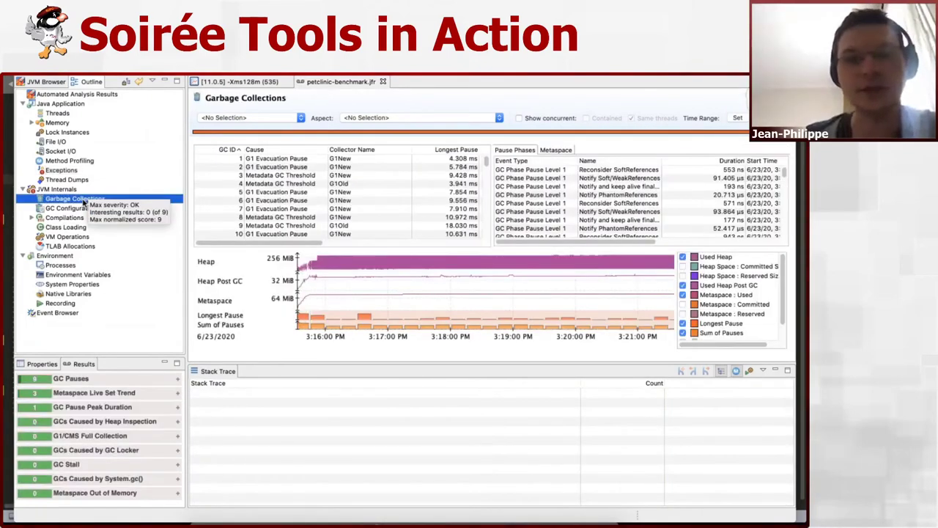
left_click(313, 160)
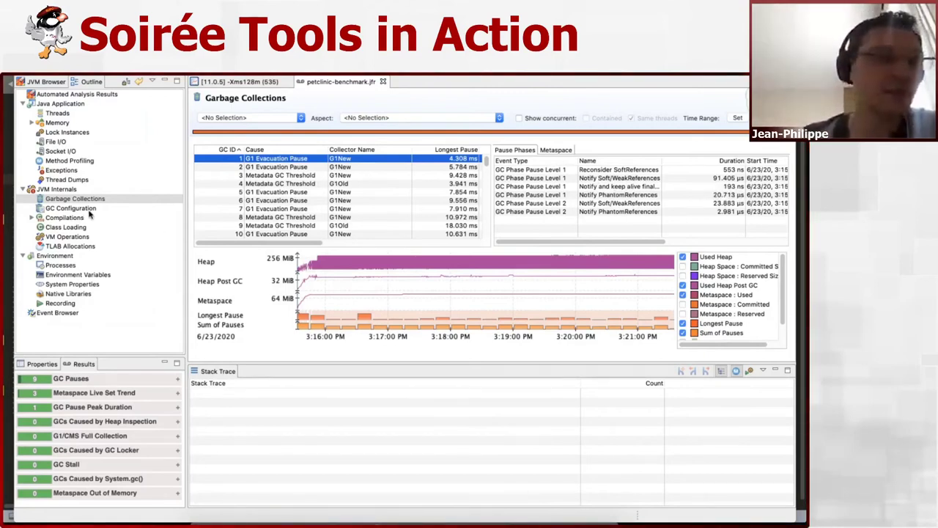
Review the recording's GC Configuration, Compilations and Class Loading pages under JVM Internals
left_click(70, 208)
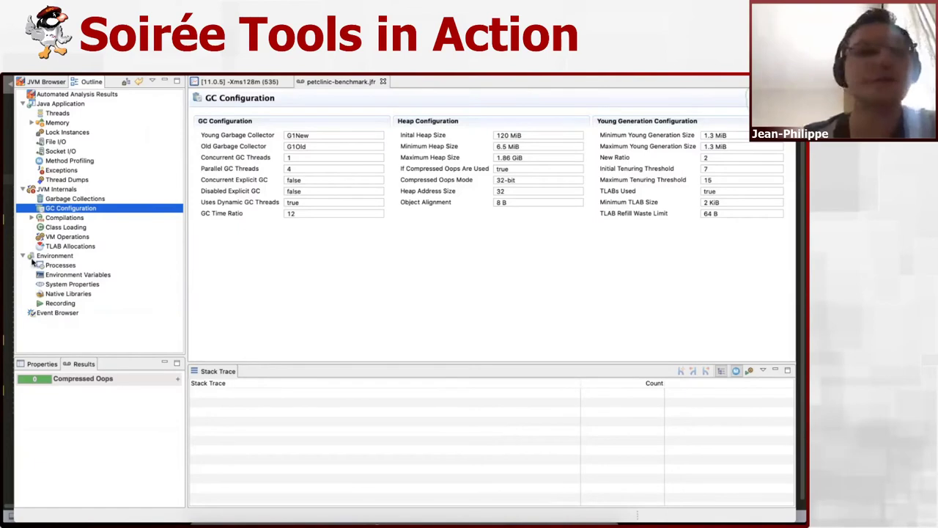
left_click(53, 218)
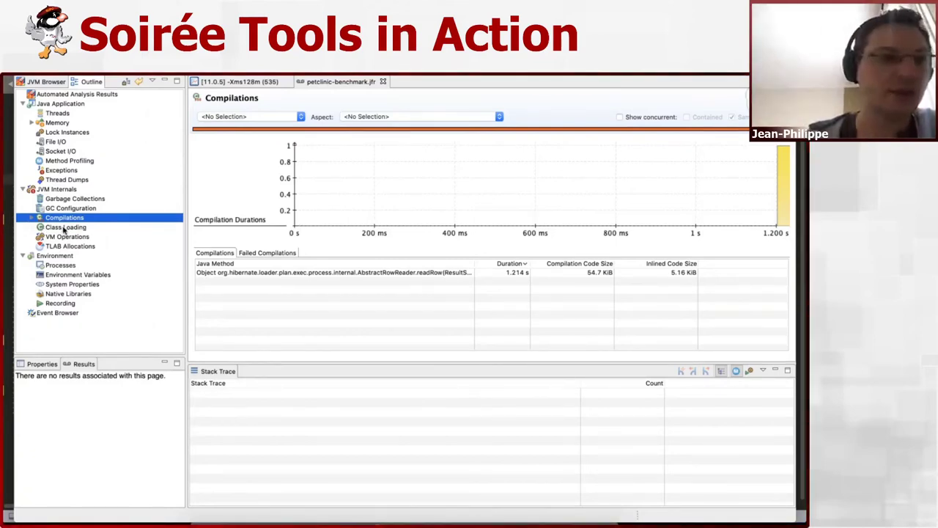
left_click(64, 228)
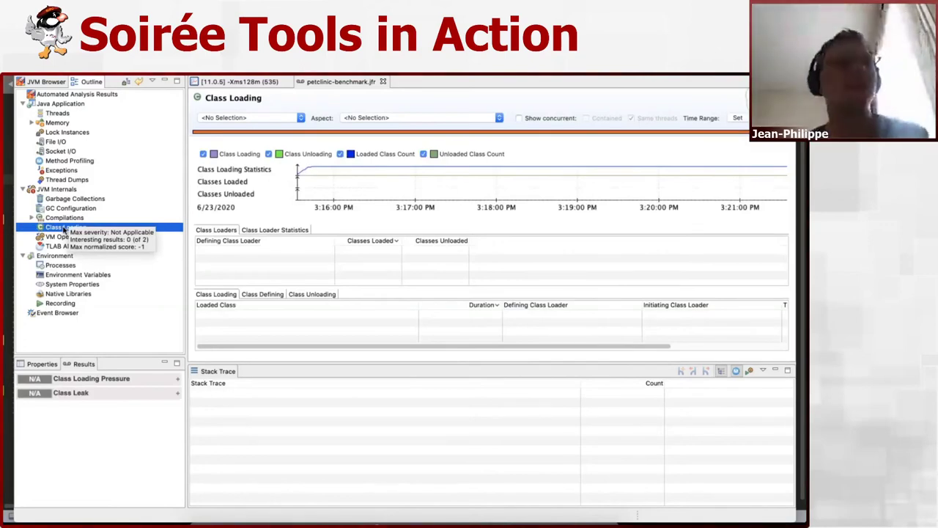
Inspect the PrintThreads operation on the VM Operations page, and show the TLAB Allocations page
left_click(62, 237)
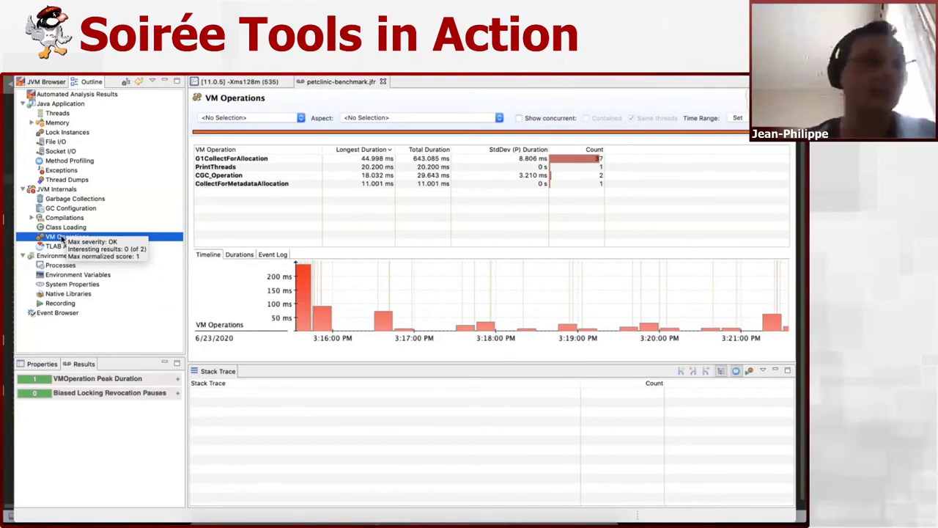
left_click(219, 168)
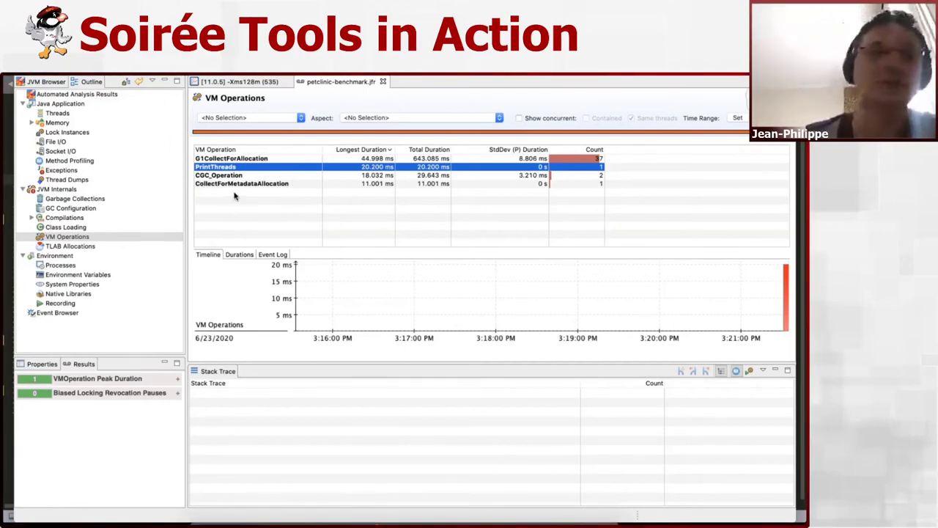
left_click(74, 247)
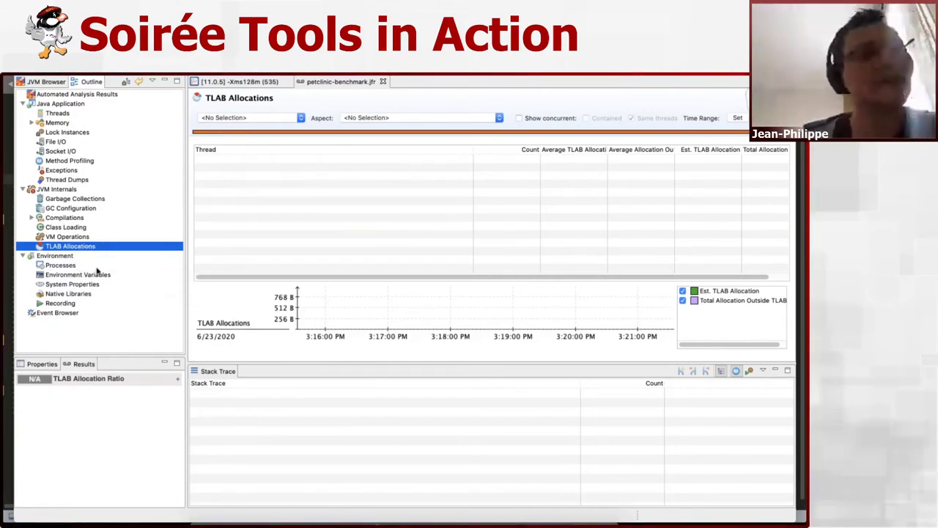
Review the Environment page's CPU, memory and operating system details, and look through the command lines on the Processes page
left_click(67, 256)
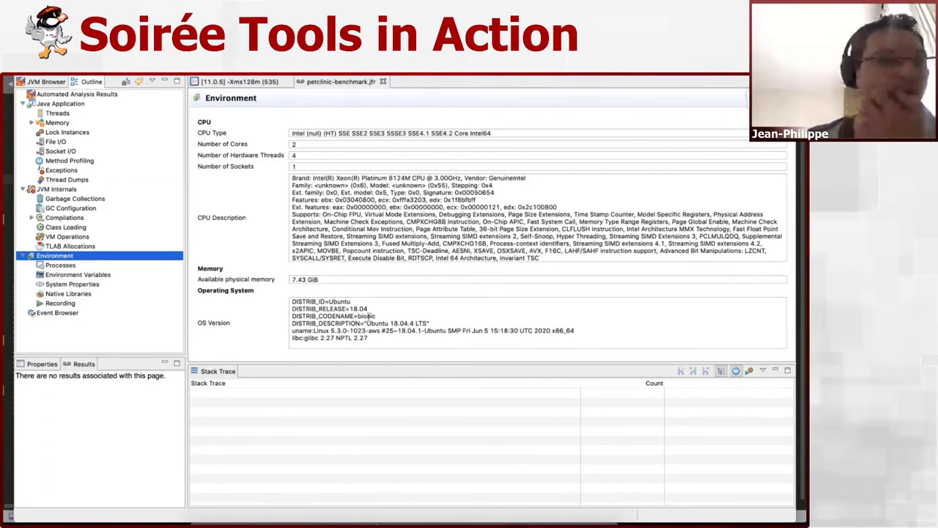
left_click(73, 265)
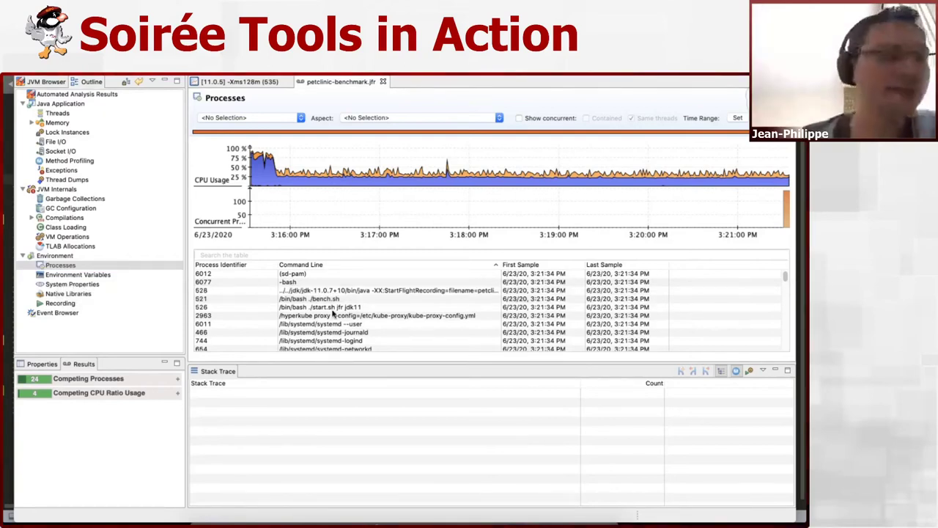
scroll(333, 313, "down", 2)
scroll(256, 304, "up", 2)
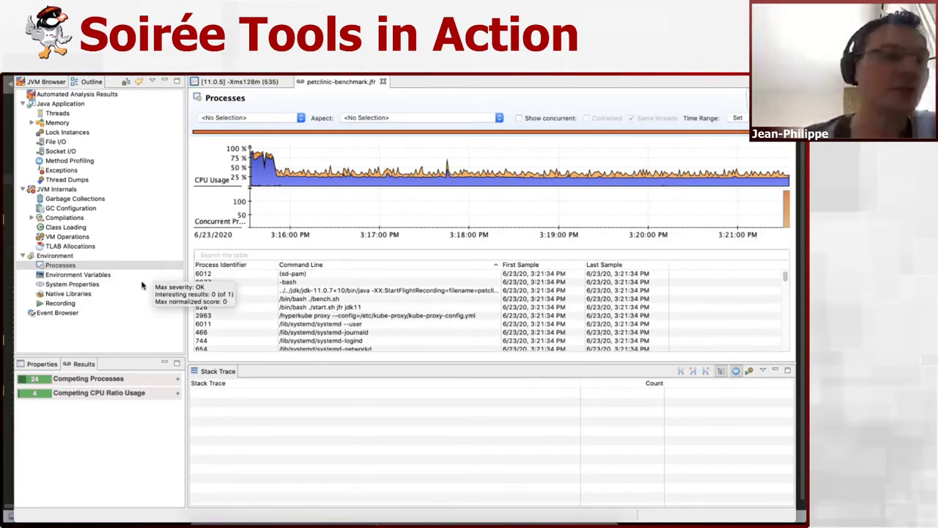
View the Environment Variables, System Properties, Native Libraries and Recording pages of the recording
left_click(69, 275)
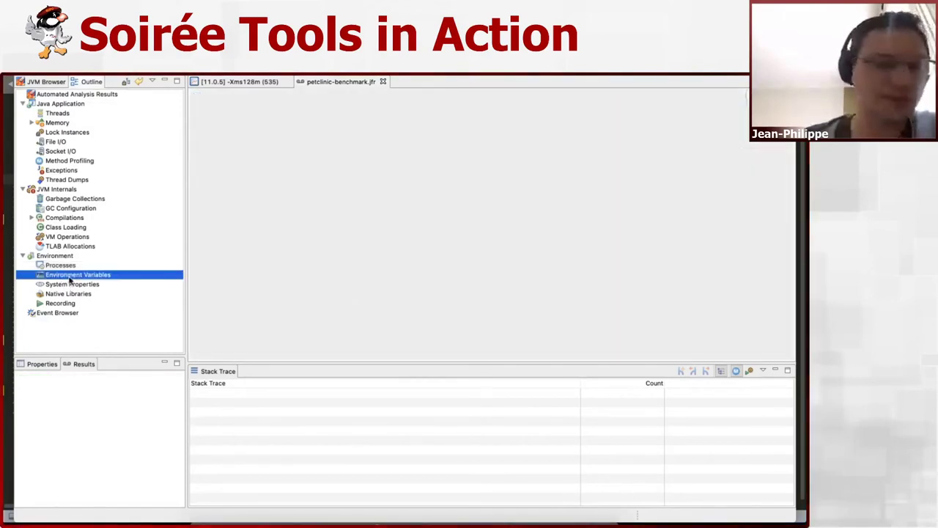
left_click(70, 284)
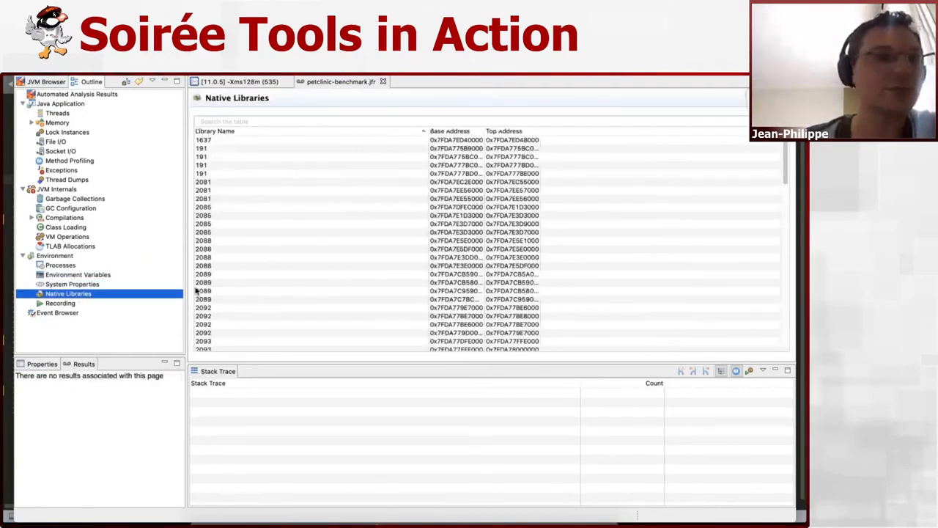
left_click(67, 304)
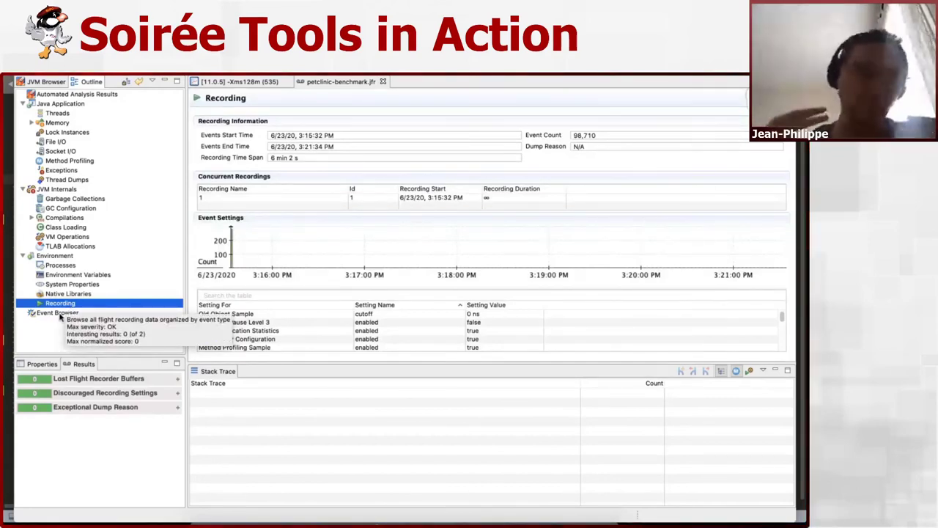
Show the Java Monitor Wait events in the Event Browser and look through their durations and threads
left_click(61, 313)
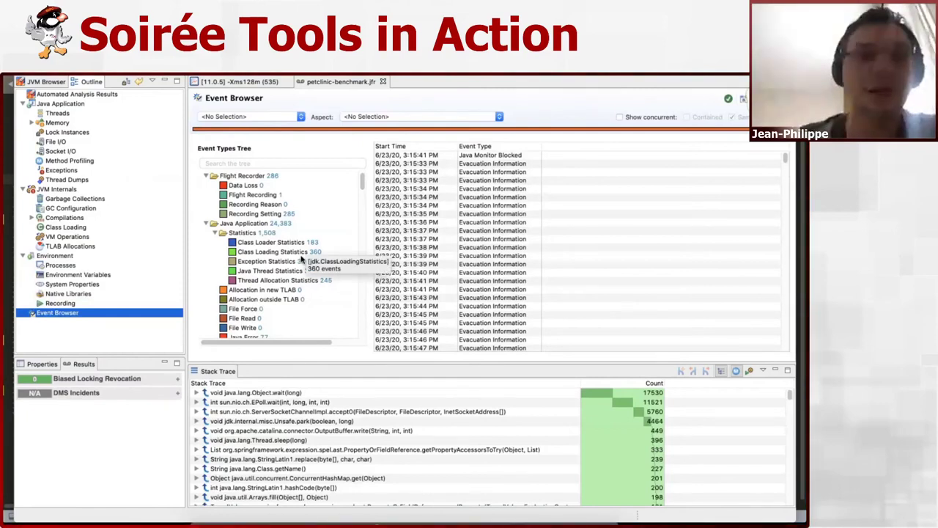
scroll(302, 261, "down", 3)
scroll(302, 260, "down", 4)
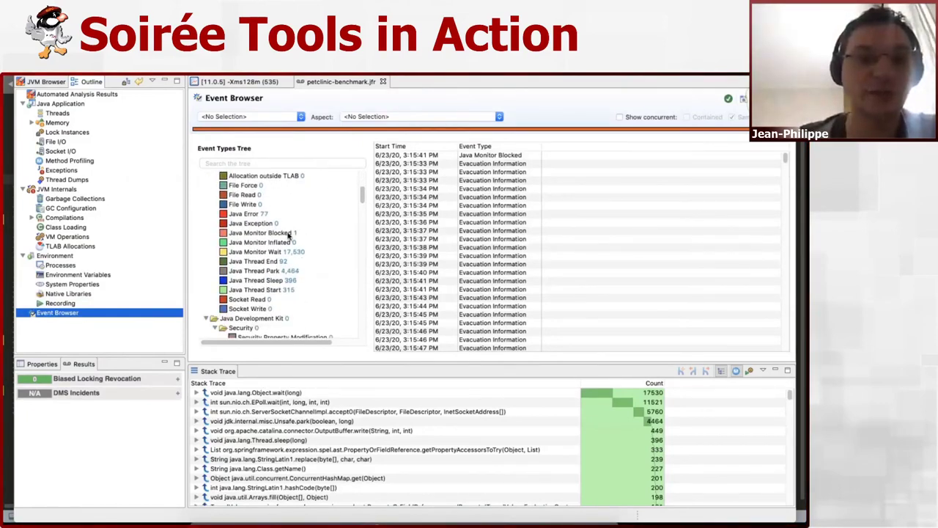
left_click(274, 252)
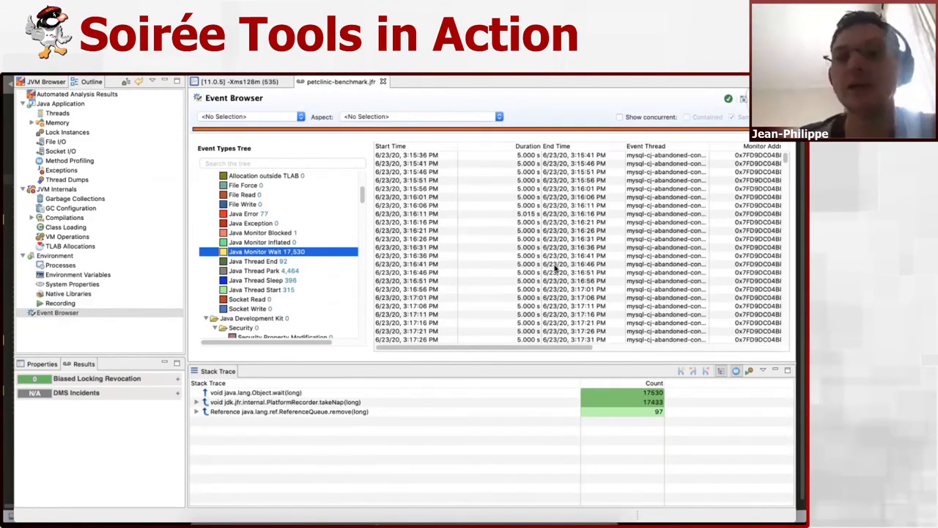
scroll(544, 250, "down", 1)
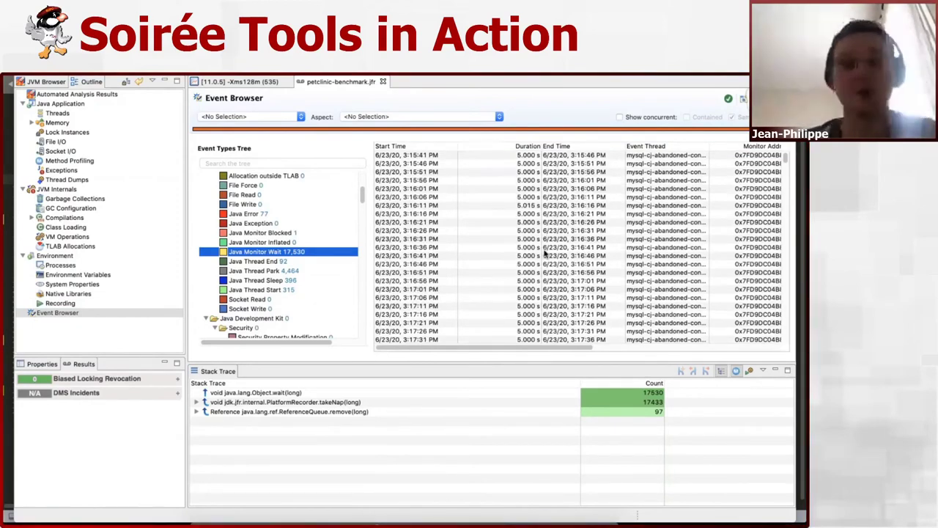
scroll(545, 253, "down", 10)
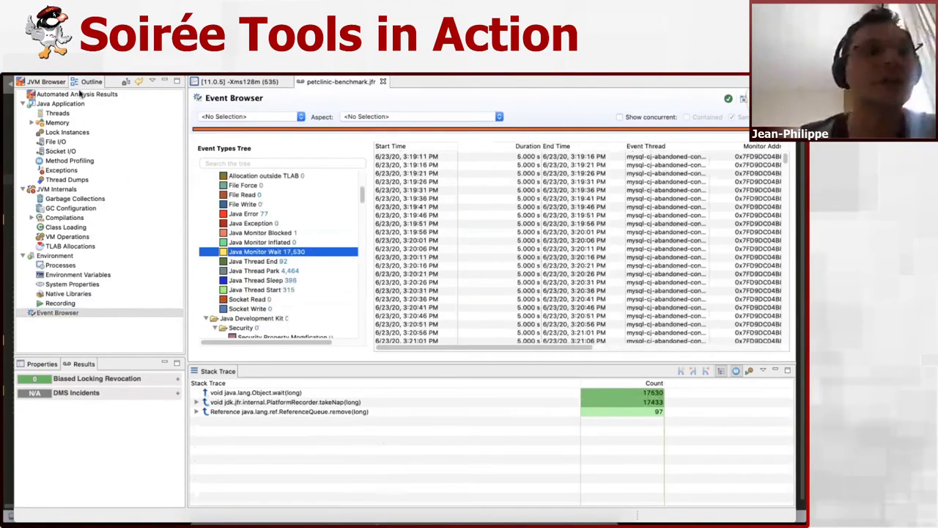
Open the recording petclinic-benchmark-profile.jfr from the Downloads folder
left_click(131, 68)
left_click(147, 69)
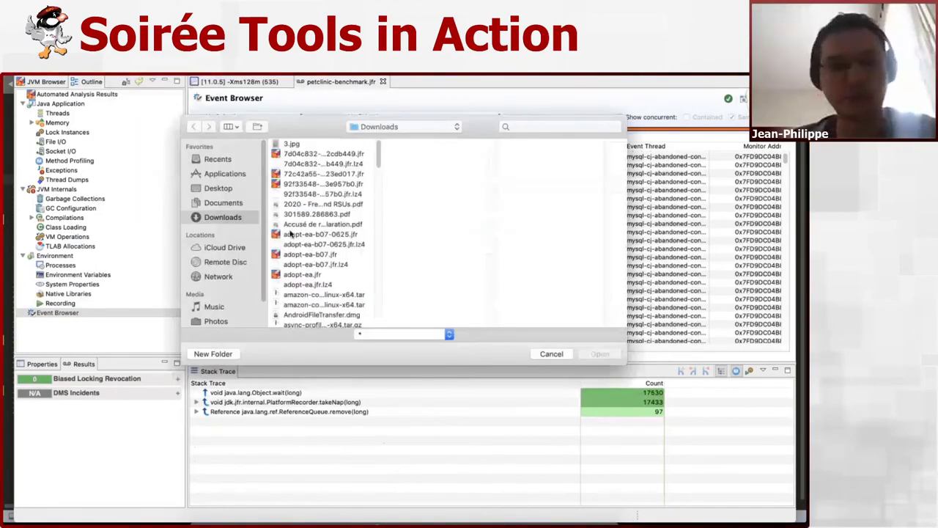
left_click(291, 233)
type("p")
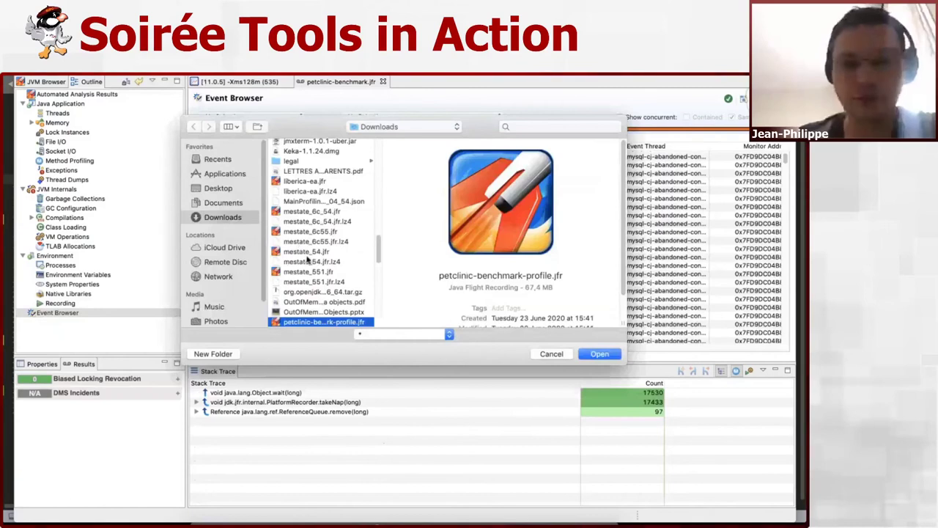
scroll(308, 257, "down", 3)
left_click(599, 354)
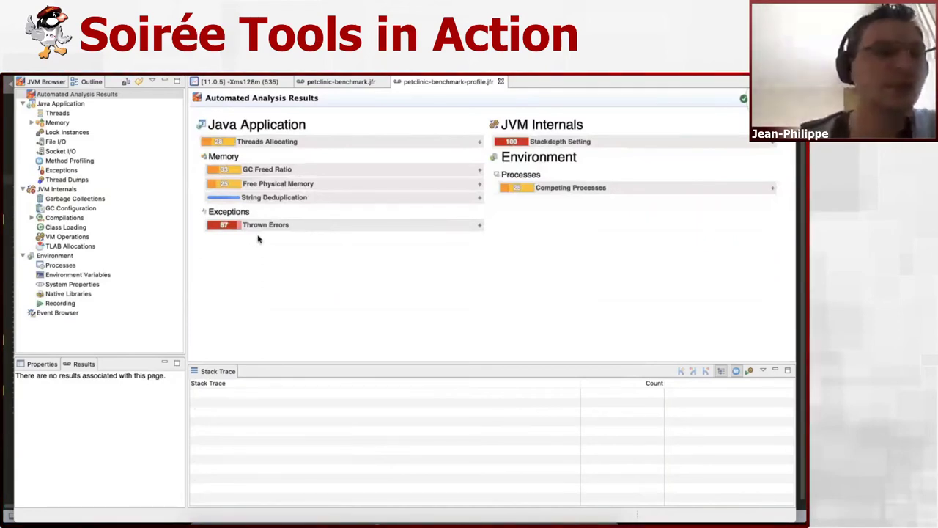
Inspect the allocations of org.h2.expression.ExpressionVisitor on the Memory page, expanding the Query.collectDependencies branch of its stack trace
left_click(61, 123)
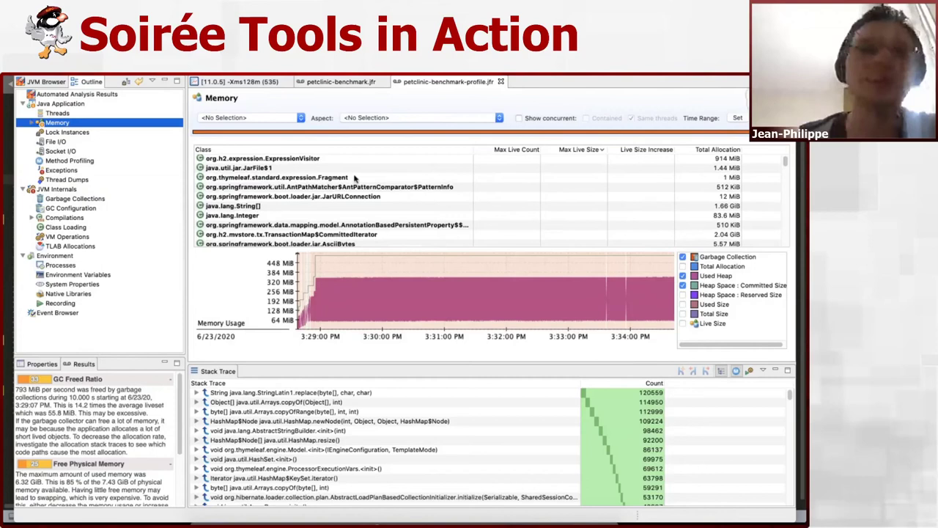
left_click(312, 160)
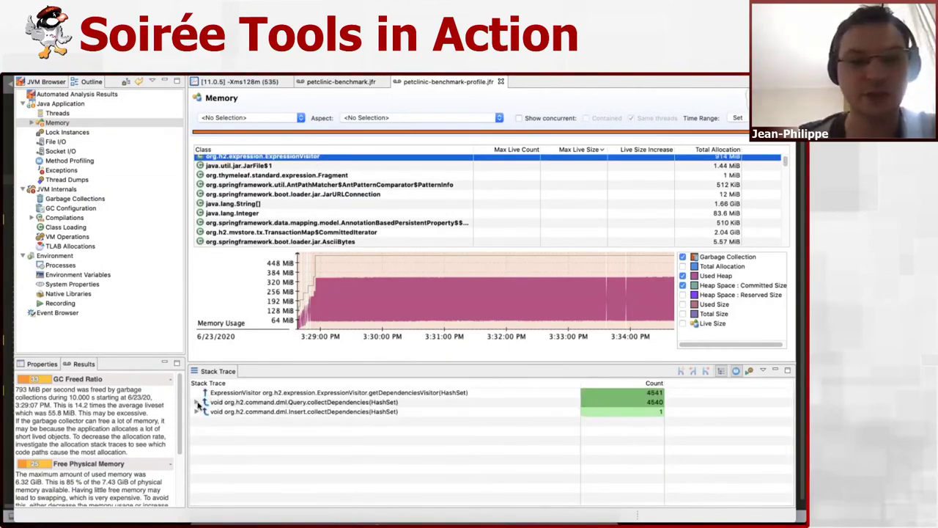
left_click(198, 402)
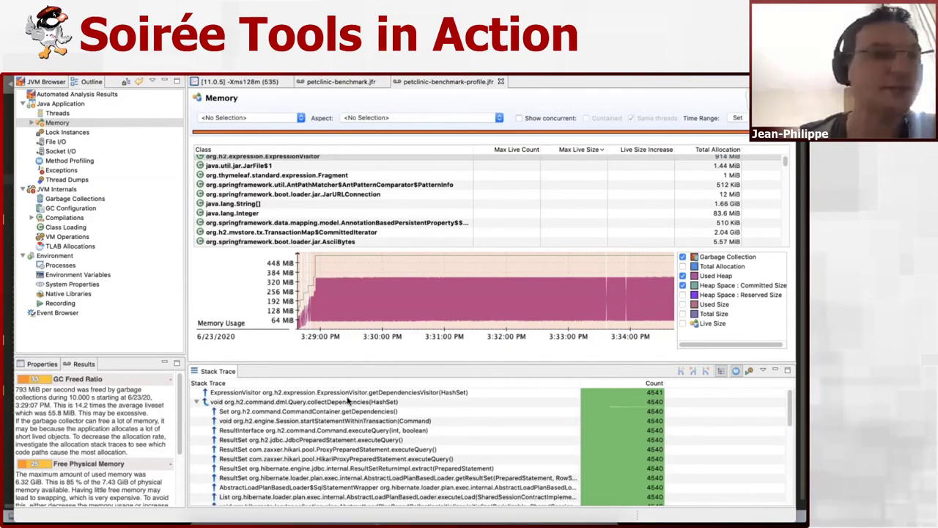
View the Socket I/O page of the profile recording, and look through the compiled methods on its Compilations page
left_click(58, 151)
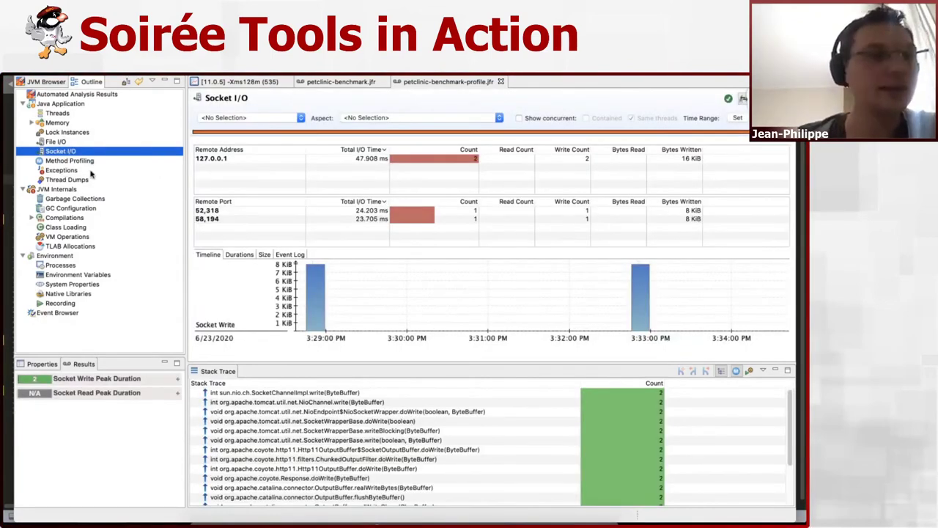
left_click(75, 218)
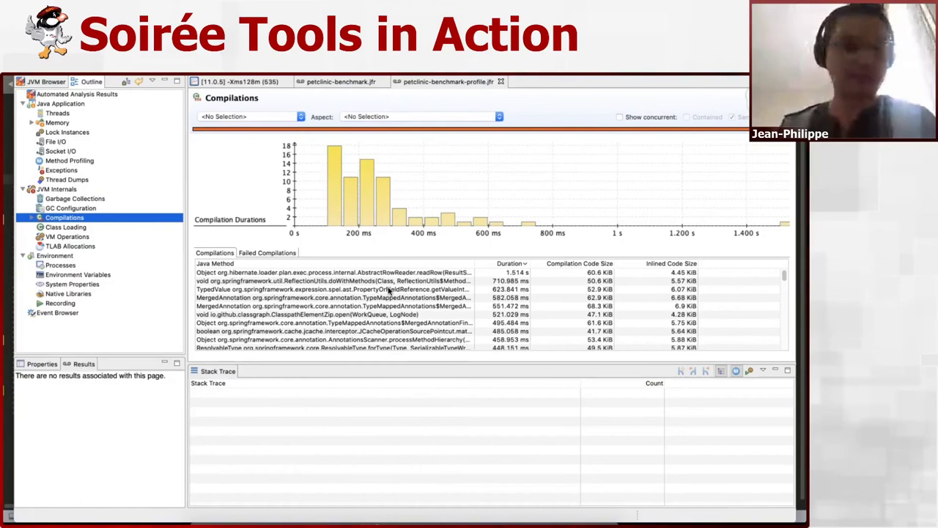
scroll(389, 291, "down", 5)
scroll(388, 291, "down", 6)
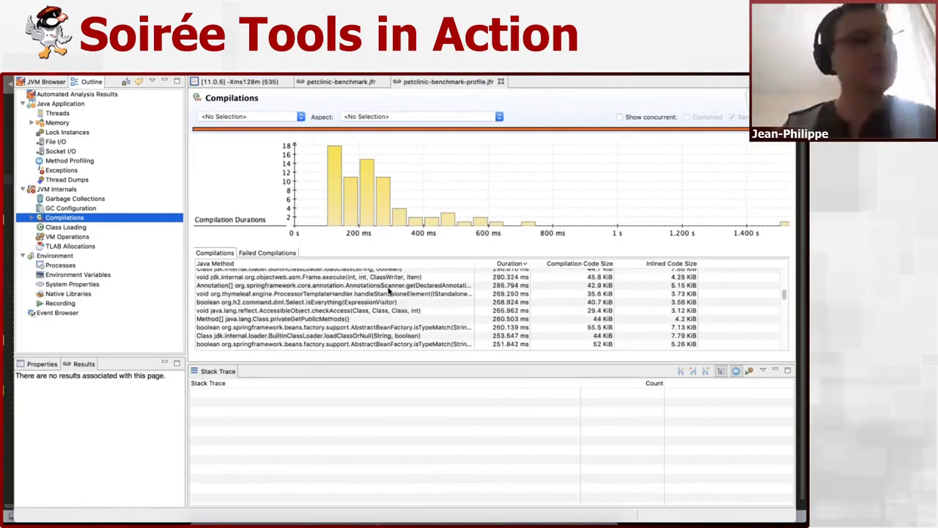
scroll(389, 291, "down", 6)
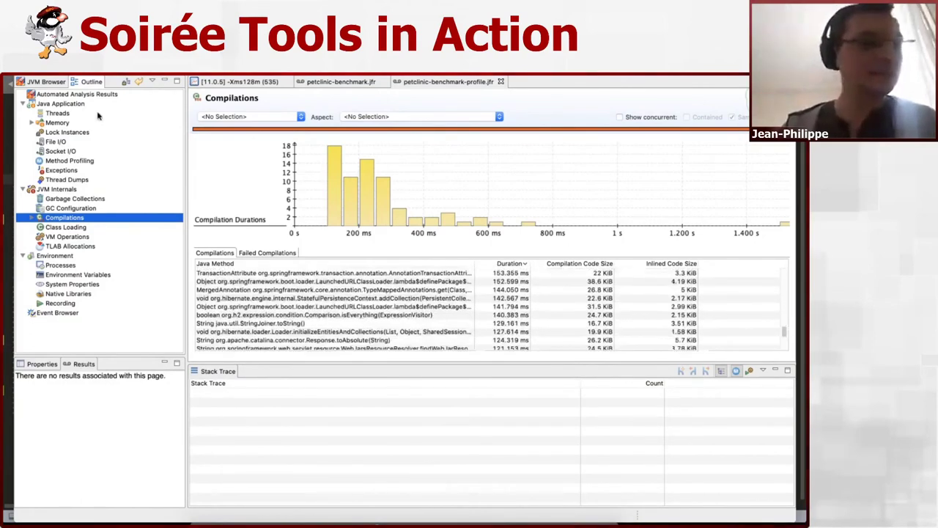
Inspect the TLAB allocations of thread http-nio-8080-exec-10 and the callers of HashMap.newNode in its stack trace
left_click(68, 246)
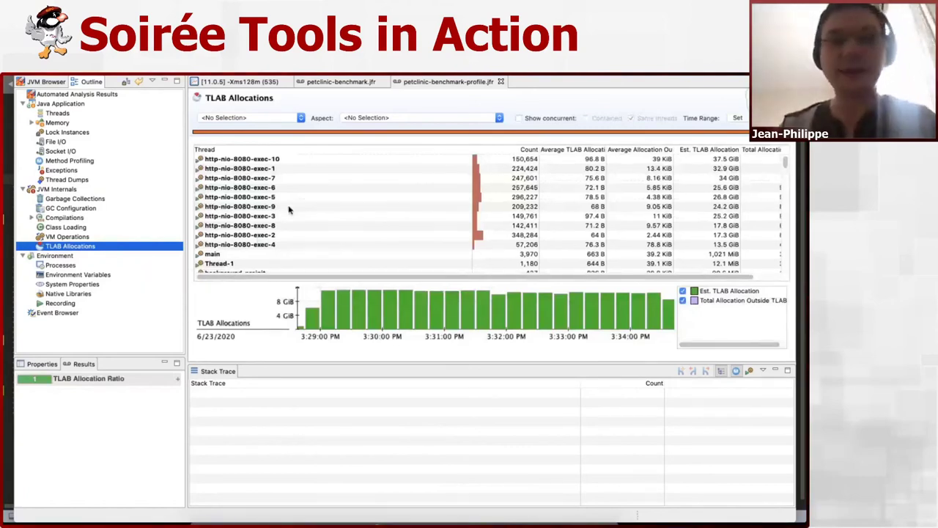
left_click(278, 164)
left_click(278, 161)
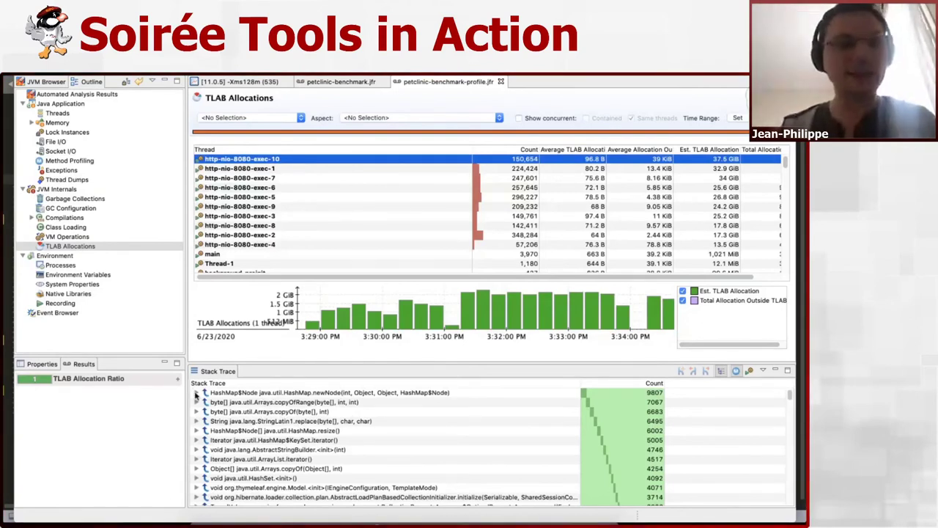
left_click(195, 393)
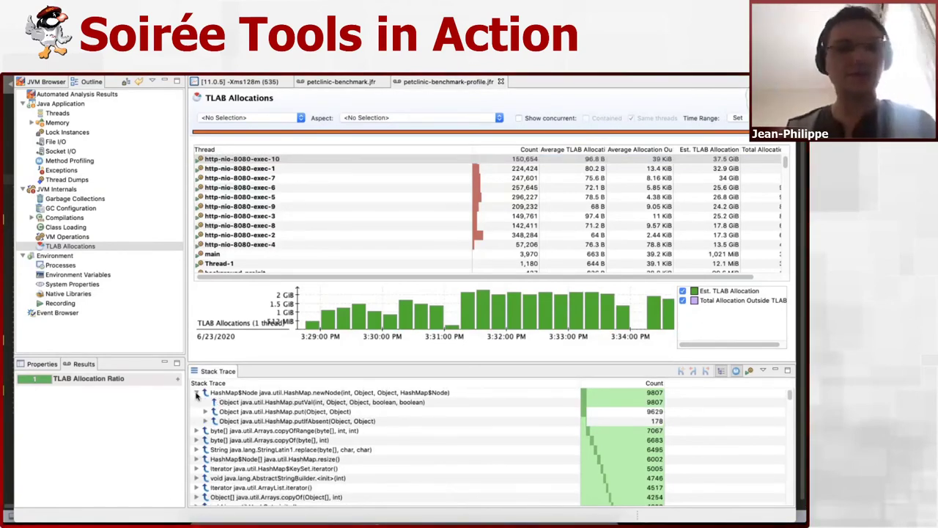
left_click(196, 393)
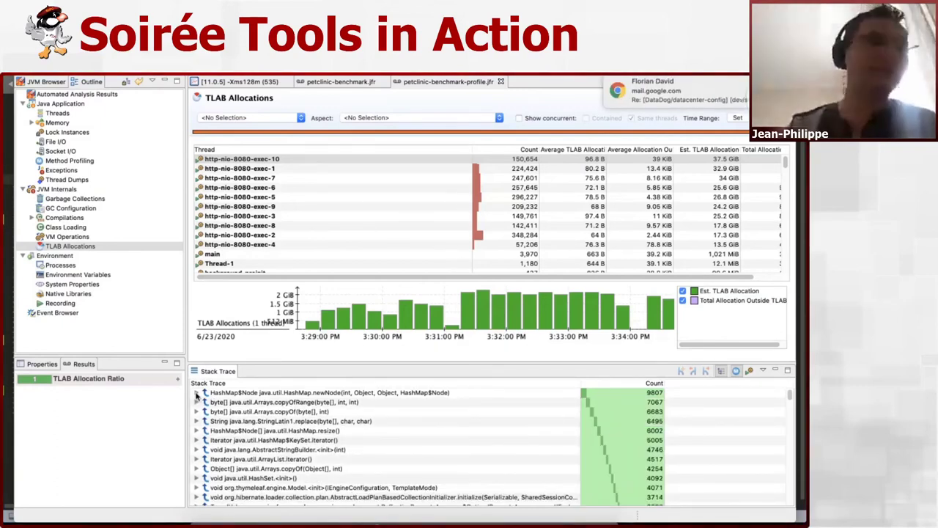
scroll(197, 394, "down", 1)
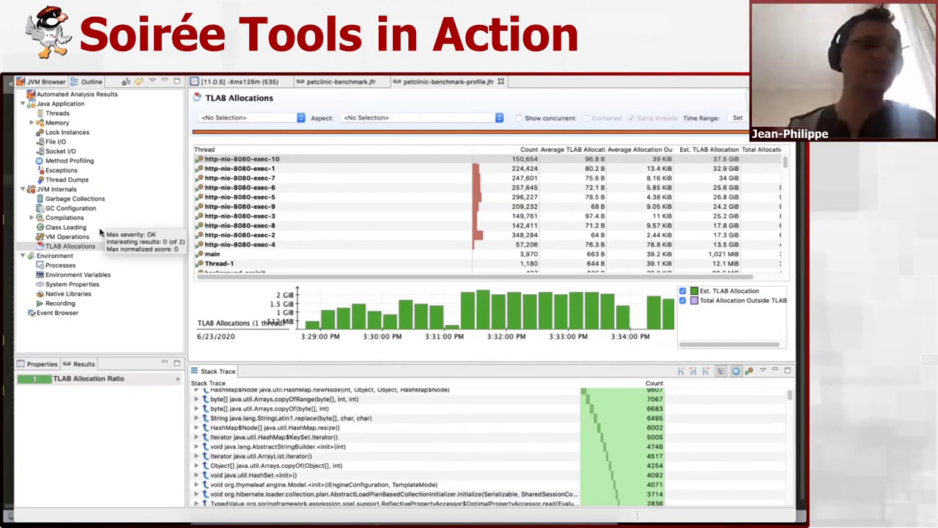